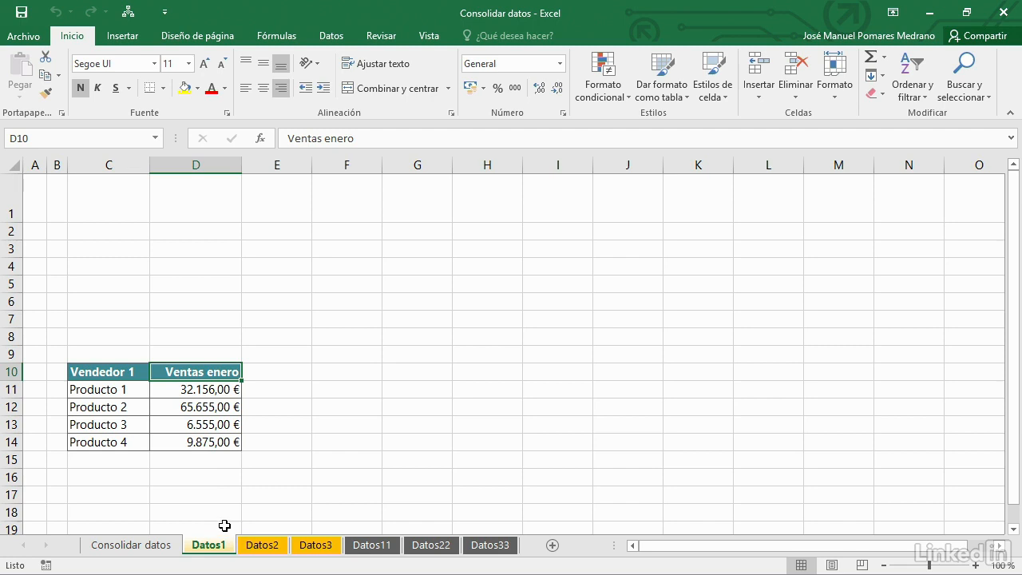
- Review the vendor sales tables on sheets Datos1, Datos2 and Datos3, and return to the Consolidar datos sheet
{"action": "left_click", "coordinate": [261, 546]}
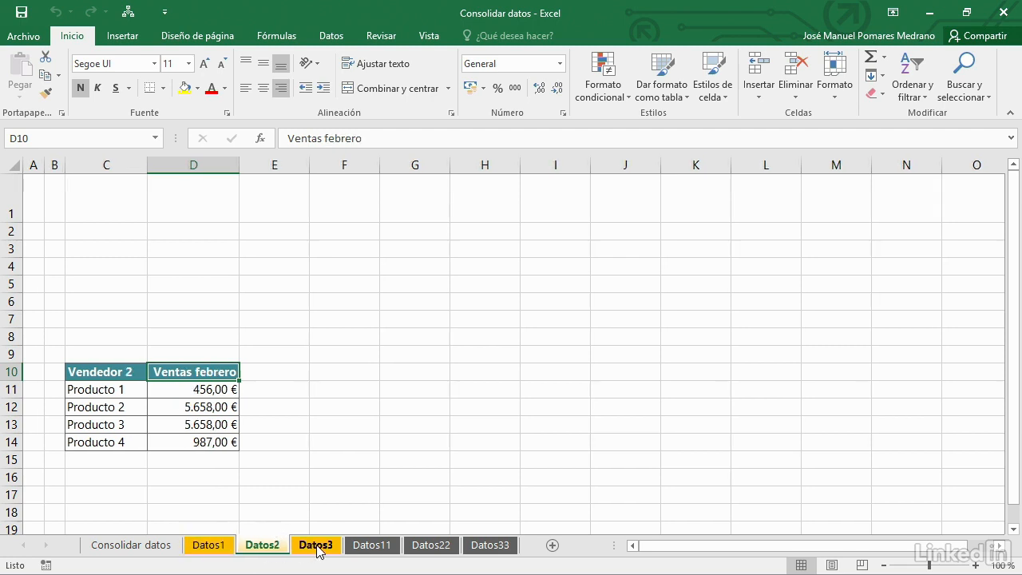
{"action": "left_click", "coordinate": [313, 547]}
{"action": "left_click", "coordinate": [263, 548]}
{"action": "left_click", "coordinate": [205, 546]}
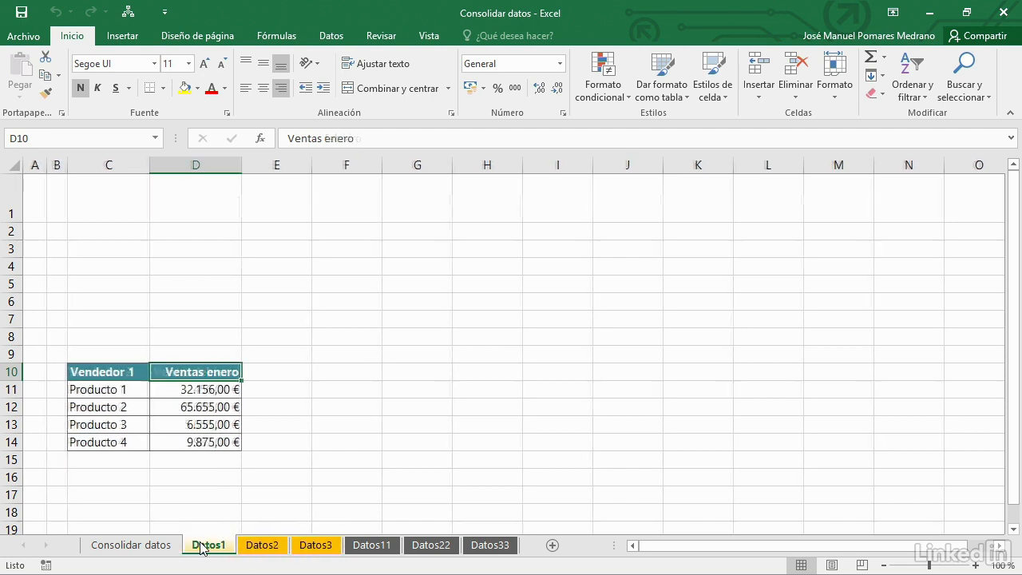
{"action": "left_click", "coordinate": [114, 546]}
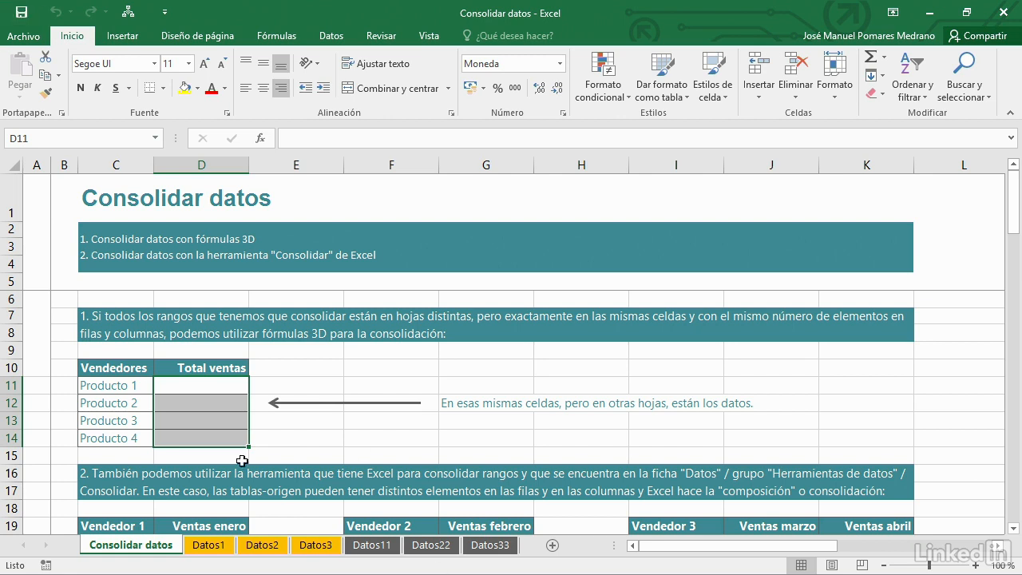
- Enter the 3D formula =SUMA(Datos1:Datos3!D11) in cell D11 to total Producto 1 sales across the three sheets
{"action": "left_click", "coordinate": [221, 387]}
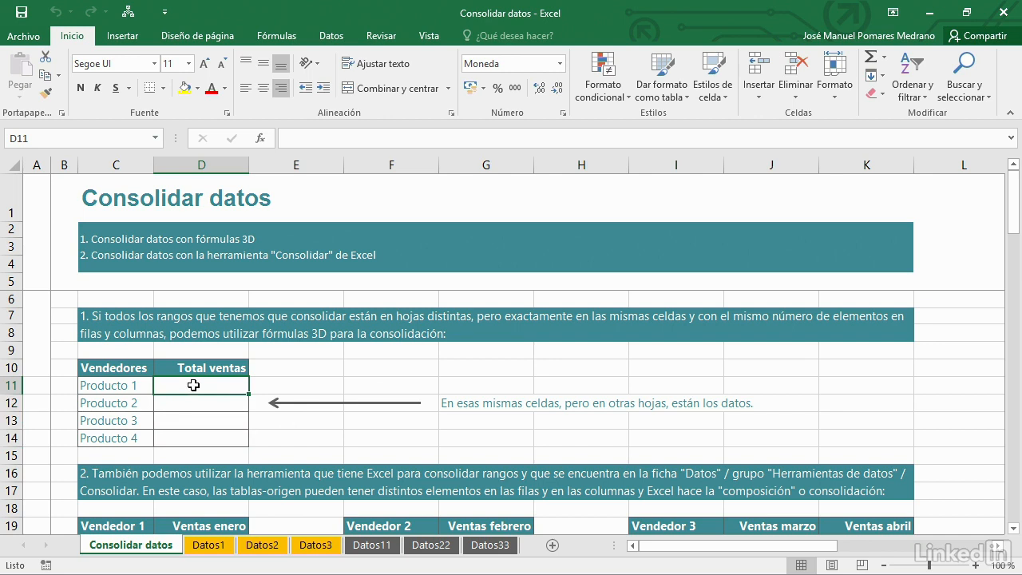
{"action": "type", "text": "="}
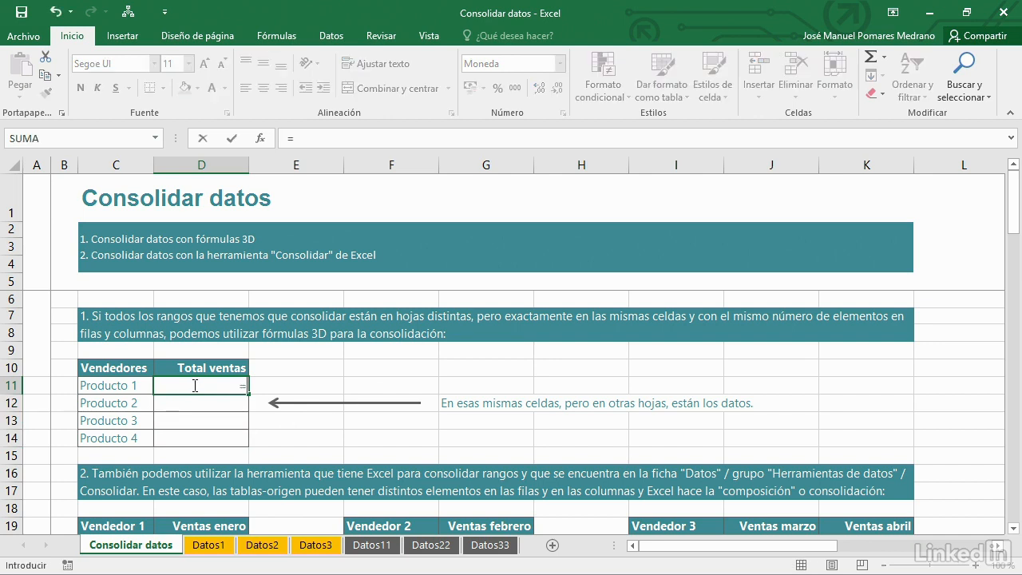
{"action": "type", "text": "suma"}
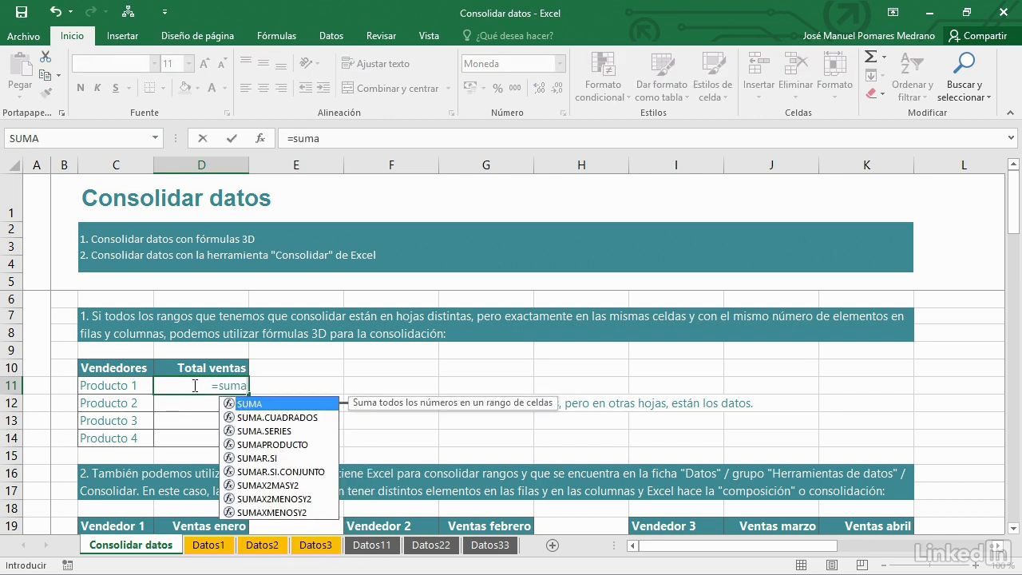
{"action": "type", "text": "("}
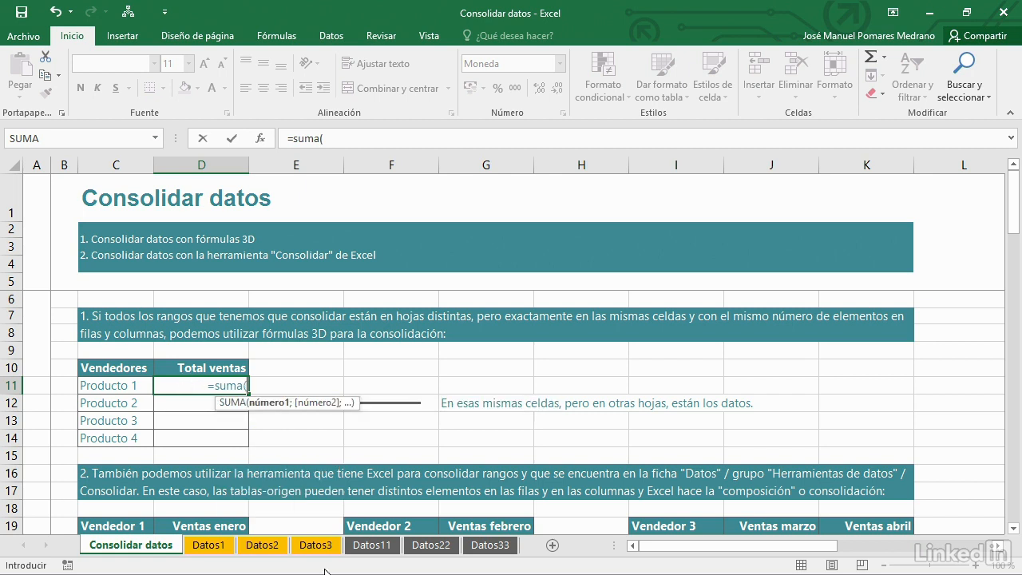
{"action": "left_click", "coordinate": [207, 545]}
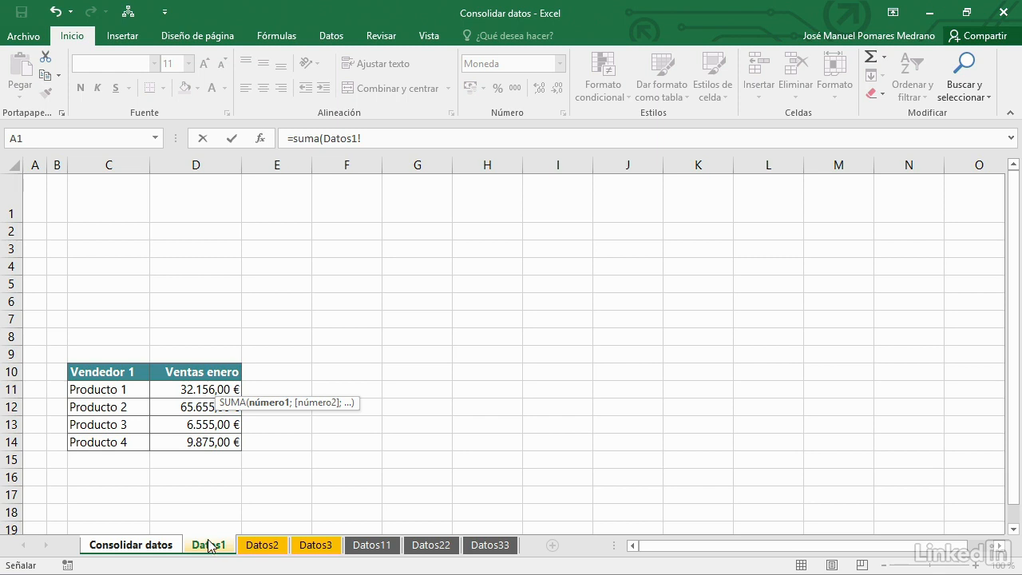
{"action": "left_click", "coordinate": [193, 389]}
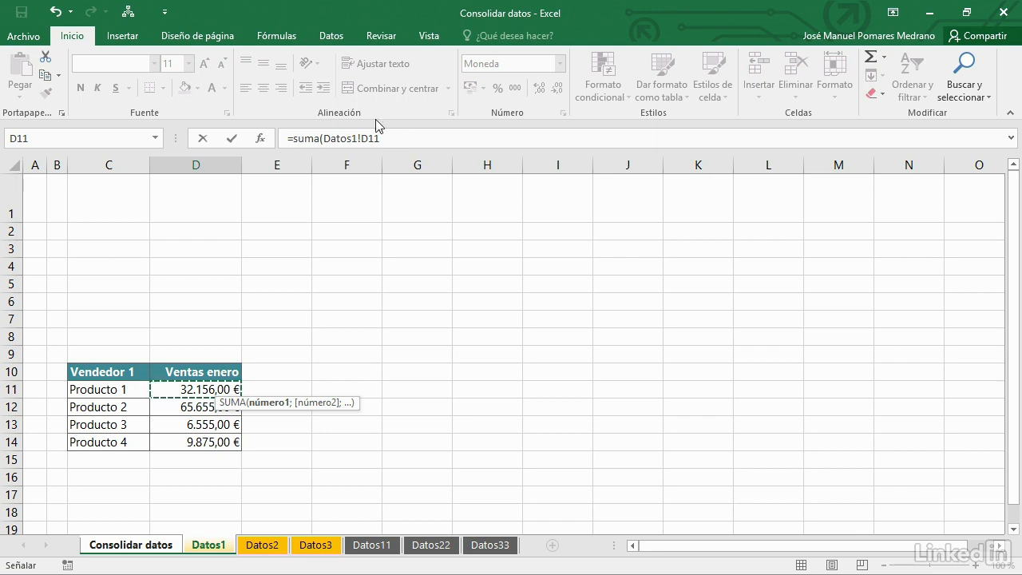
{"action": "left_click", "coordinate": [311, 547], "text": "shift"}
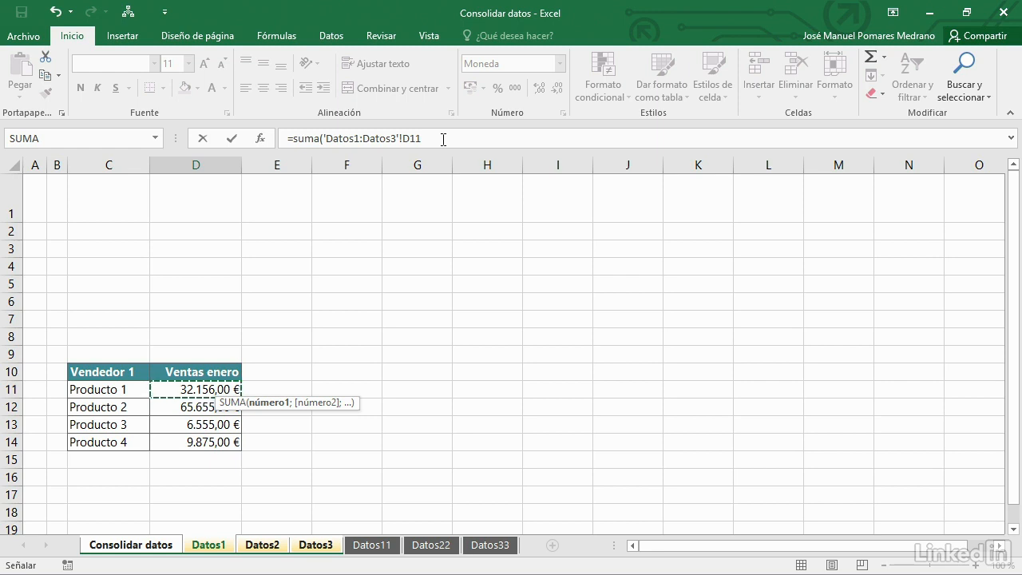
{"action": "left_click", "coordinate": [443, 140]}
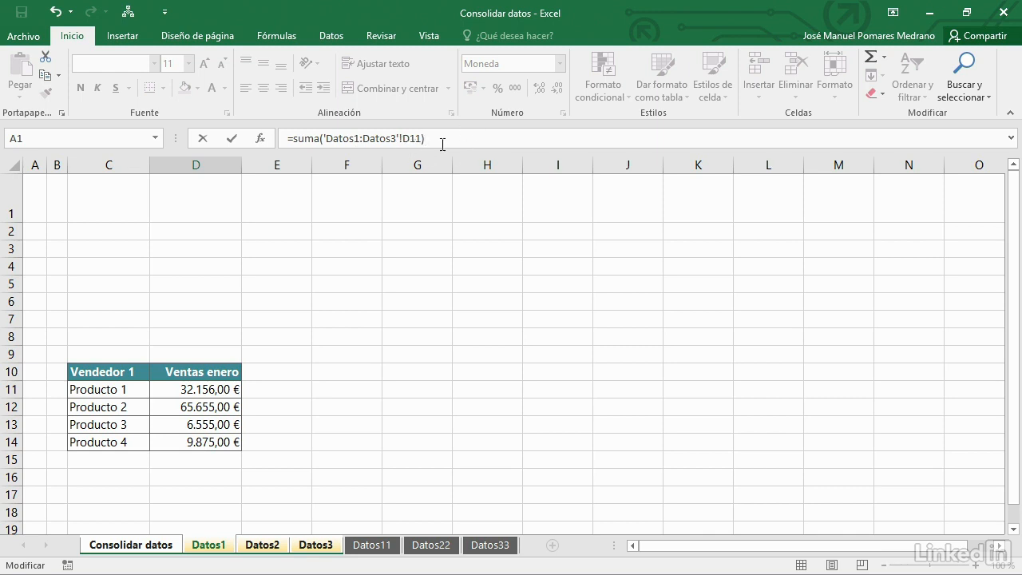
{"action": "key", "text": "Return"}
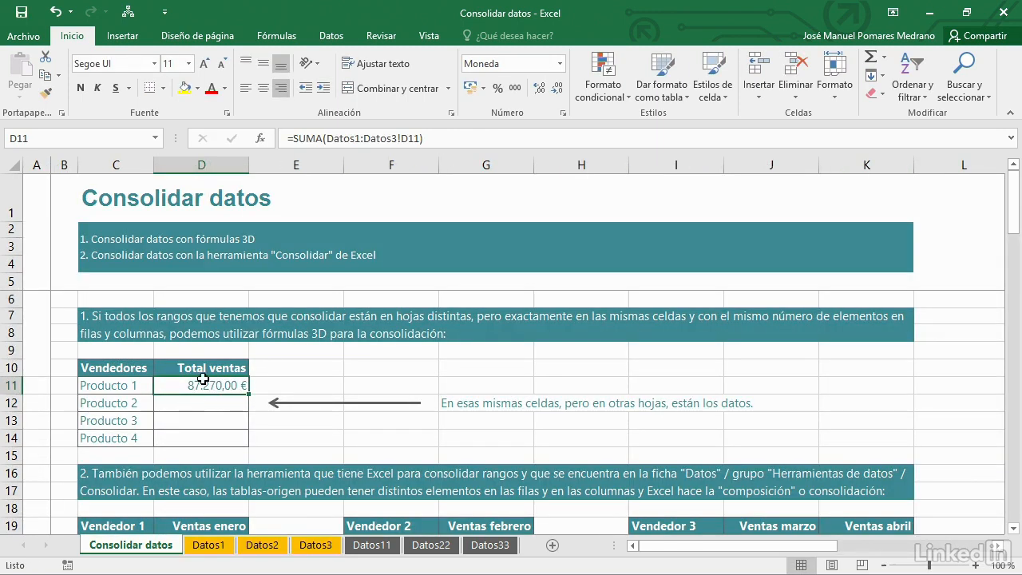
- Check the source tables on Datos1 to Datos3, and fill the 3D sum formula from D11 down through D14
{"action": "left_click", "coordinate": [208, 548]}
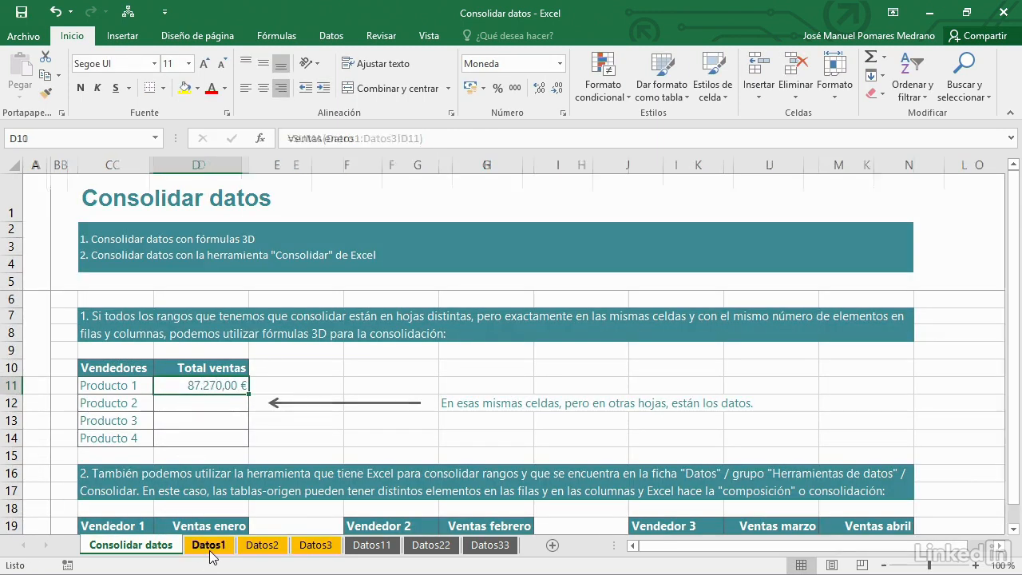
{"action": "left_click", "coordinate": [264, 549]}
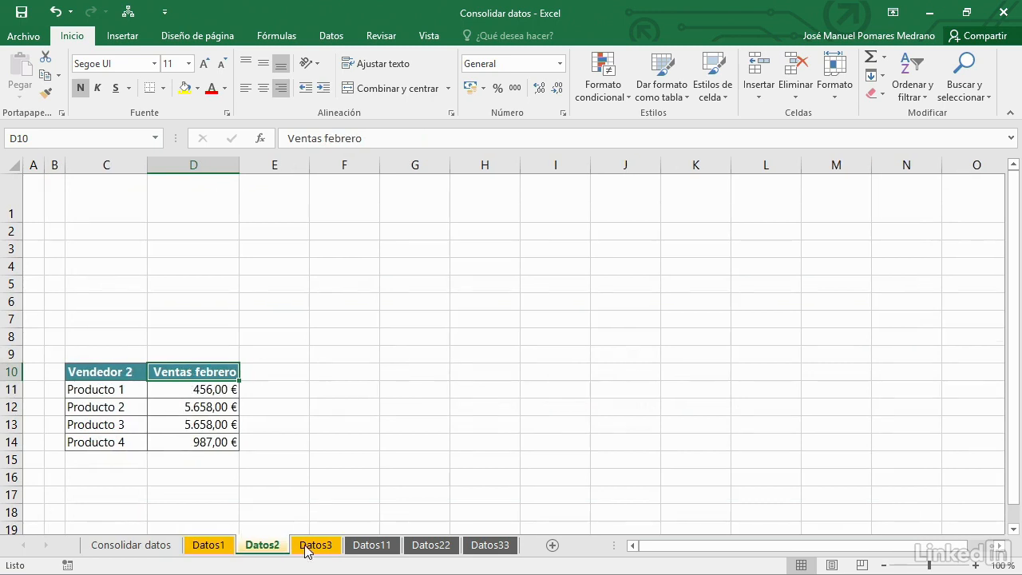
{"action": "left_click", "coordinate": [314, 549]}
{"action": "left_click", "coordinate": [267, 550]}
{"action": "left_click", "coordinate": [209, 547]}
{"action": "left_click", "coordinate": [146, 546]}
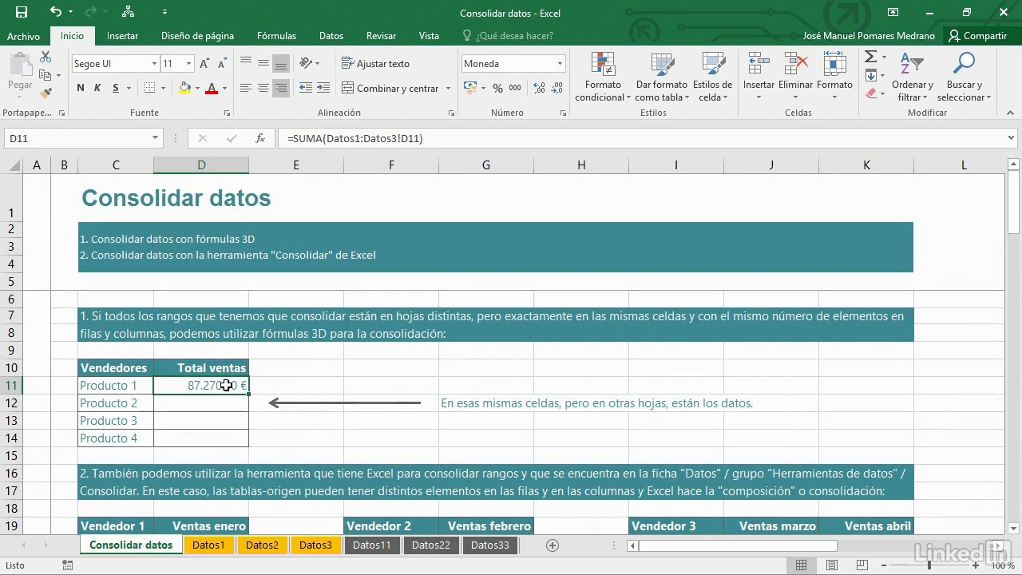
{"action": "left_click_drag", "start_coordinate": [250, 394], "coordinate": [244, 443]}
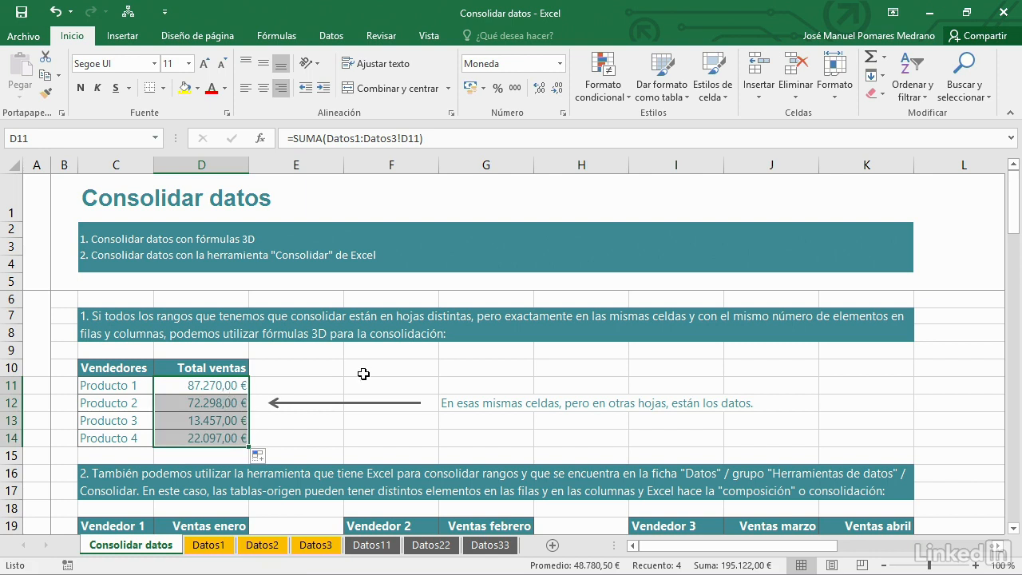
- Examine the three vendor tables in section 2, comparing their month columns and product rows
{"action": "scroll", "coordinate": [363, 374], "scroll_direction": "down", "scroll_amount": 3}
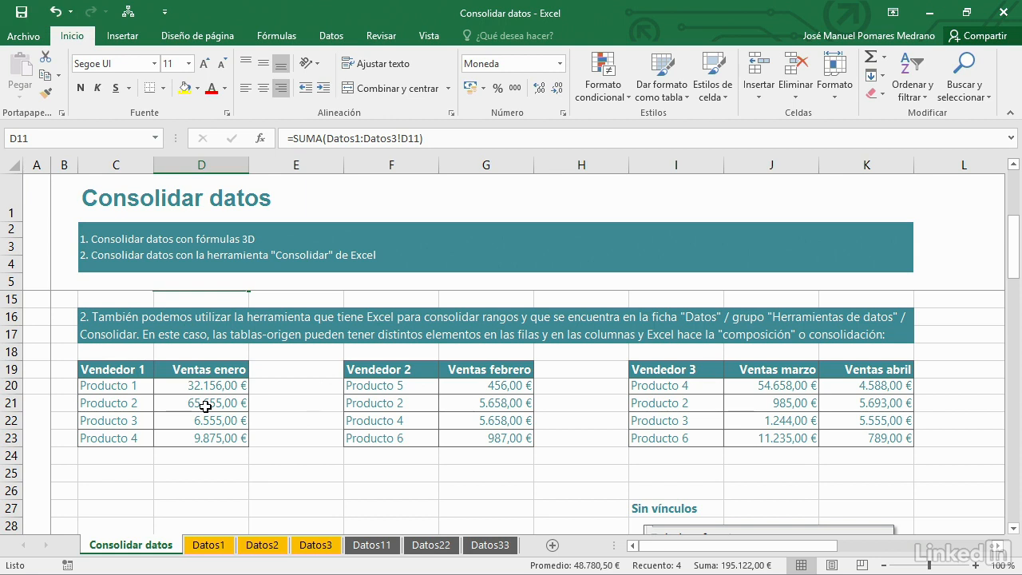
{"action": "left_click_drag", "start_coordinate": [211, 367], "coordinate": [208, 421]}
{"action": "left_click_drag", "start_coordinate": [474, 370], "coordinate": [488, 437]}
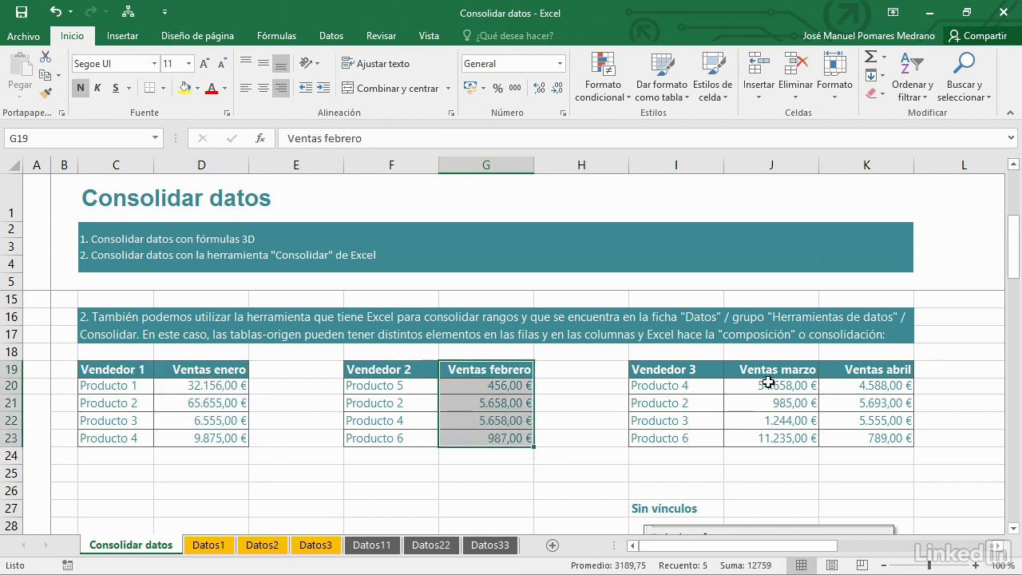
{"action": "left_click", "coordinate": [781, 372]}
{"action": "left_click_drag", "start_coordinate": [838, 389], "coordinate": [869, 436]}
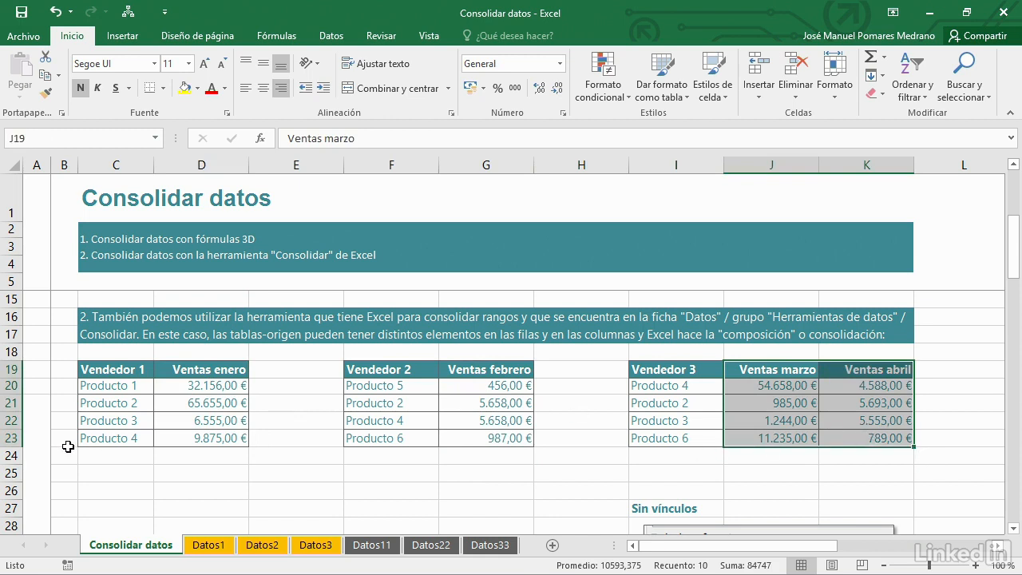
{"action": "left_click", "coordinate": [104, 389]}
{"action": "left_click_drag", "start_coordinate": [103, 389], "coordinate": [196, 424]}
{"action": "left_click_drag", "start_coordinate": [347, 388], "coordinate": [479, 389]}
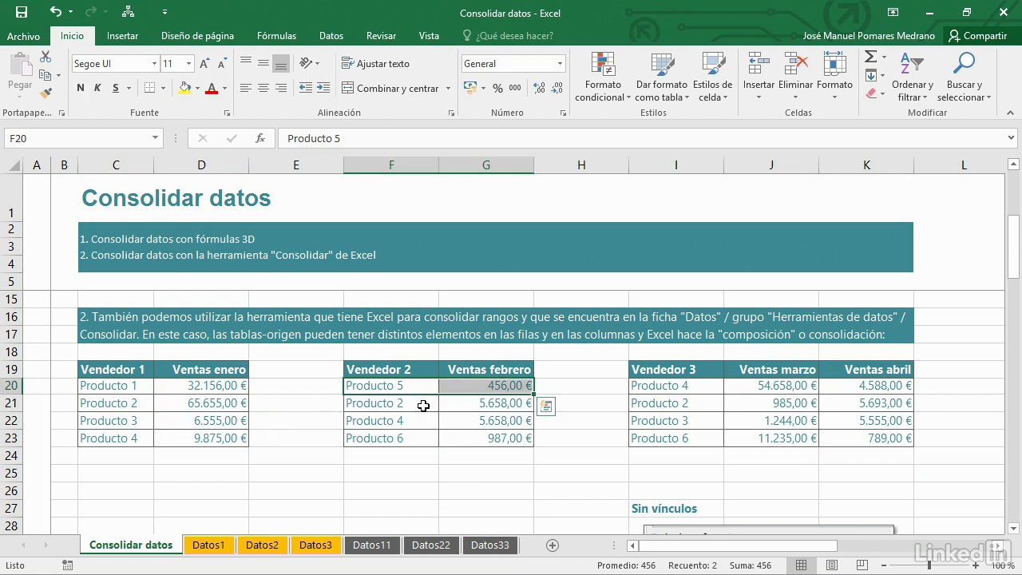
{"action": "left_click_drag", "start_coordinate": [418, 404], "coordinate": [487, 404]}
{"action": "left_click", "coordinate": [22, 12]}
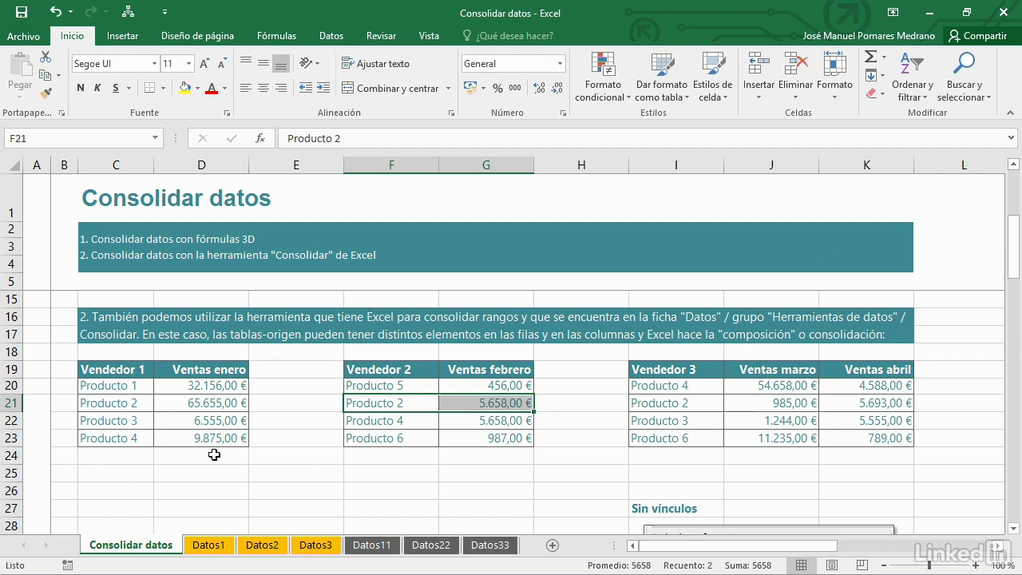
- Select the bordered empty cell C29 below the vendor tables as the destination for the consolidation
{"action": "scroll", "coordinate": [214, 454], "scroll_direction": "down", "scroll_amount": 2}
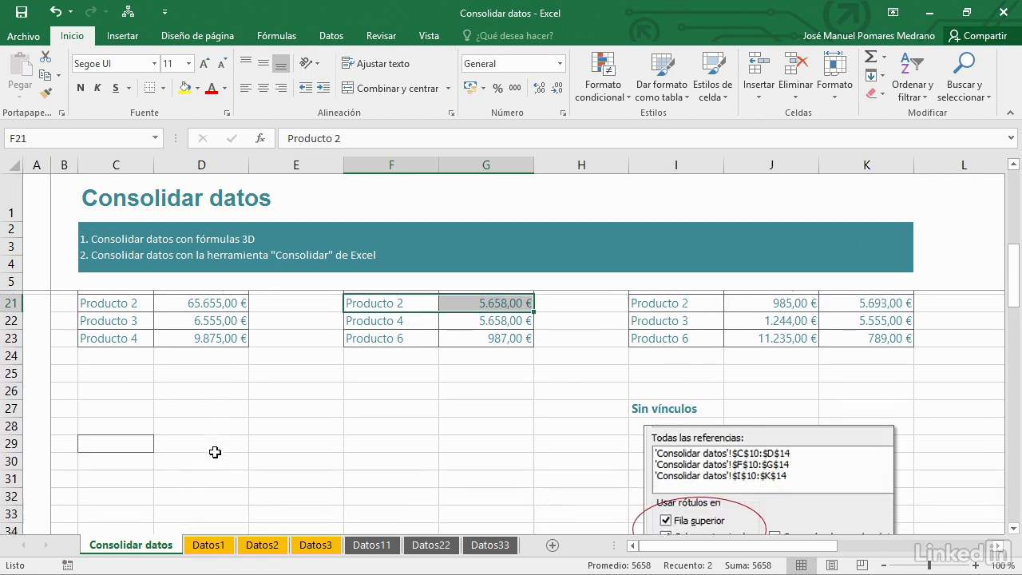
{"action": "left_click", "coordinate": [112, 437]}
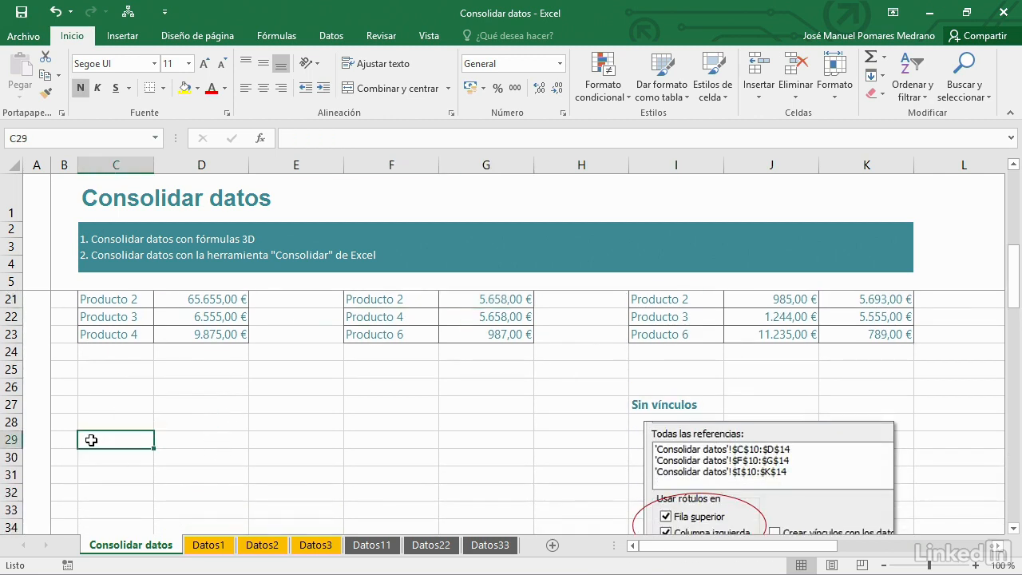
{"action": "left_click", "coordinate": [255, 440]}
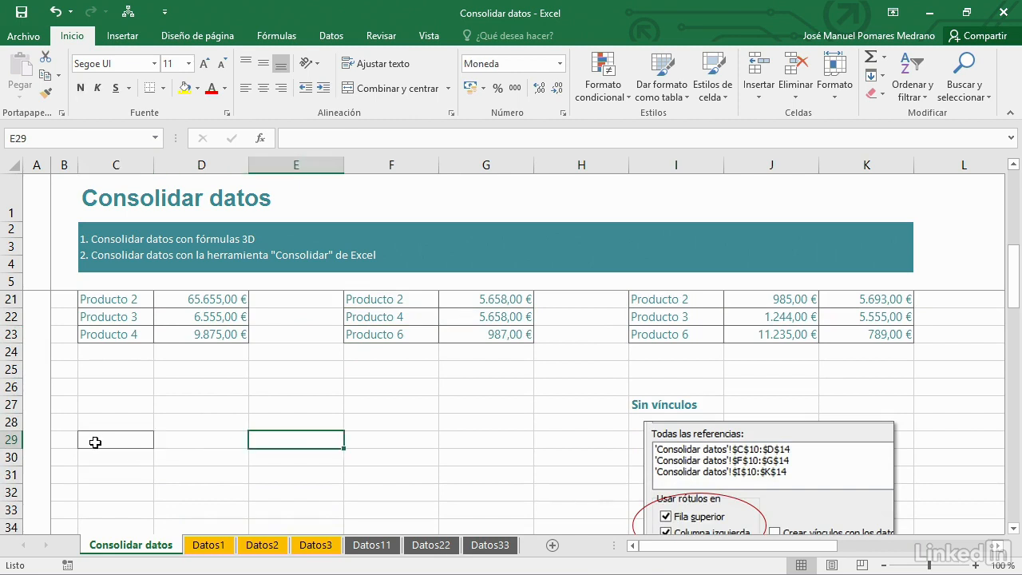
{"action": "left_click", "coordinate": [98, 442]}
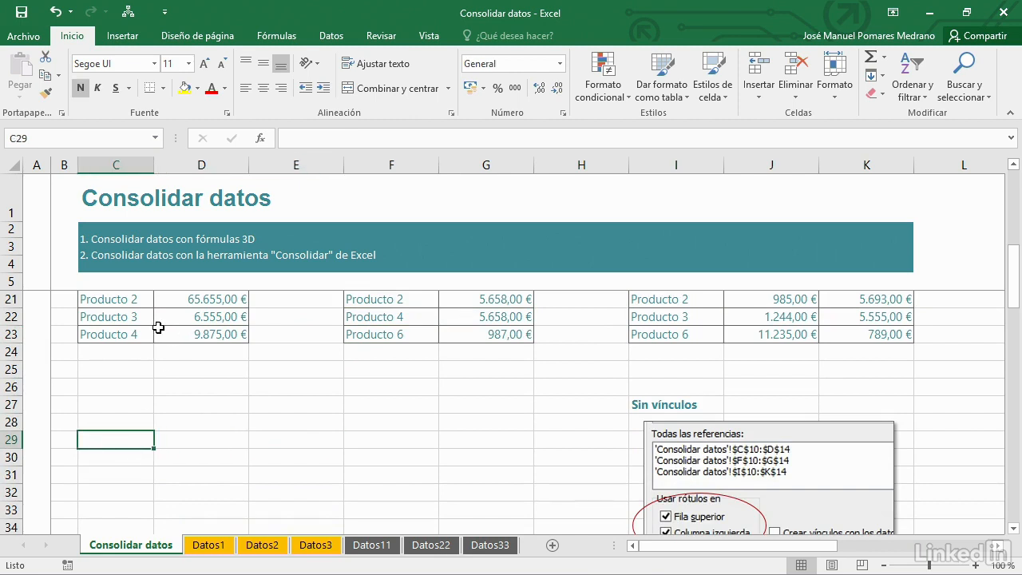
{"action": "scroll", "coordinate": [161, 333], "scroll_direction": "up", "scroll_amount": 2}
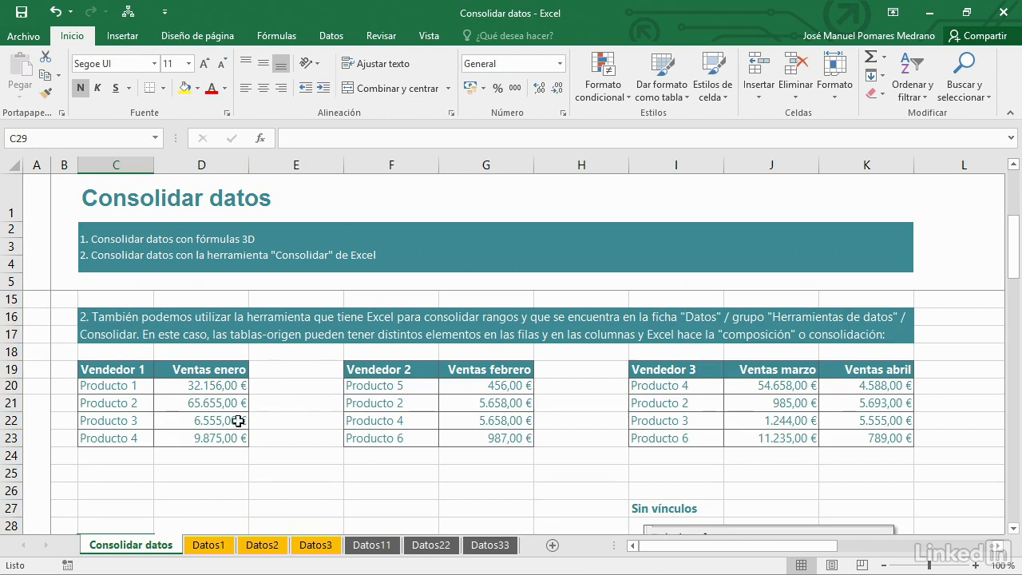
{"action": "scroll", "coordinate": [296, 424], "scroll_direction": "down", "scroll_amount": 3}
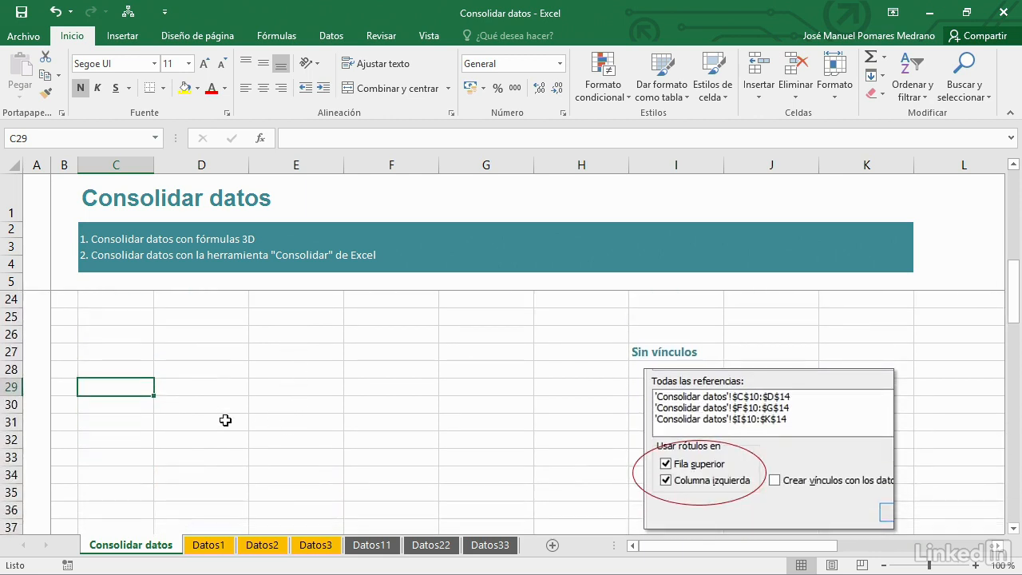
- Review the source tables on sheets Datos11, Datos22 and Datos33, and return to the Consolidar datos sheet
{"action": "left_click", "coordinate": [368, 546]}
{"action": "left_click", "coordinate": [445, 546]}
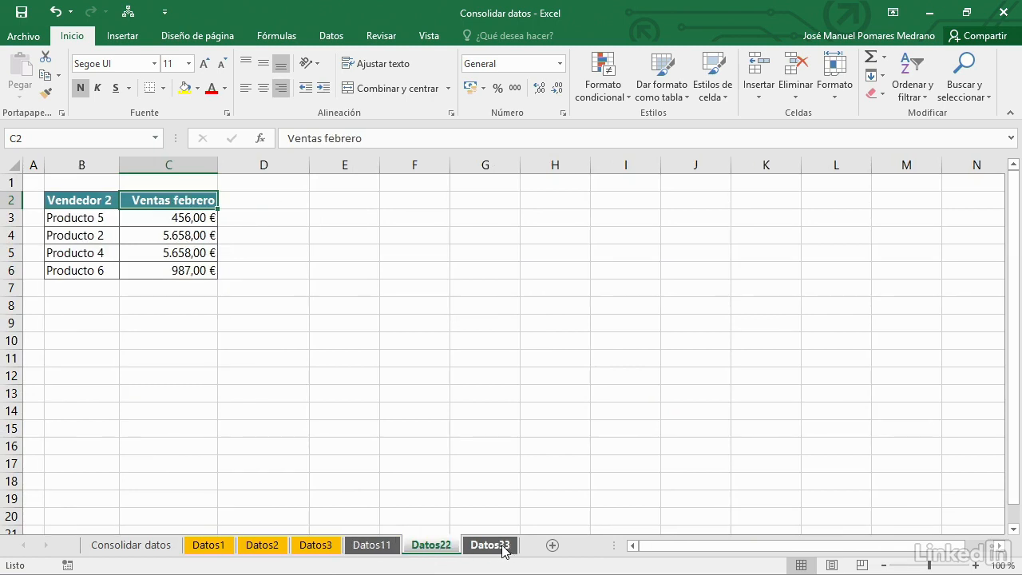
{"action": "left_click", "coordinate": [502, 548]}
{"action": "left_click", "coordinate": [372, 548]}
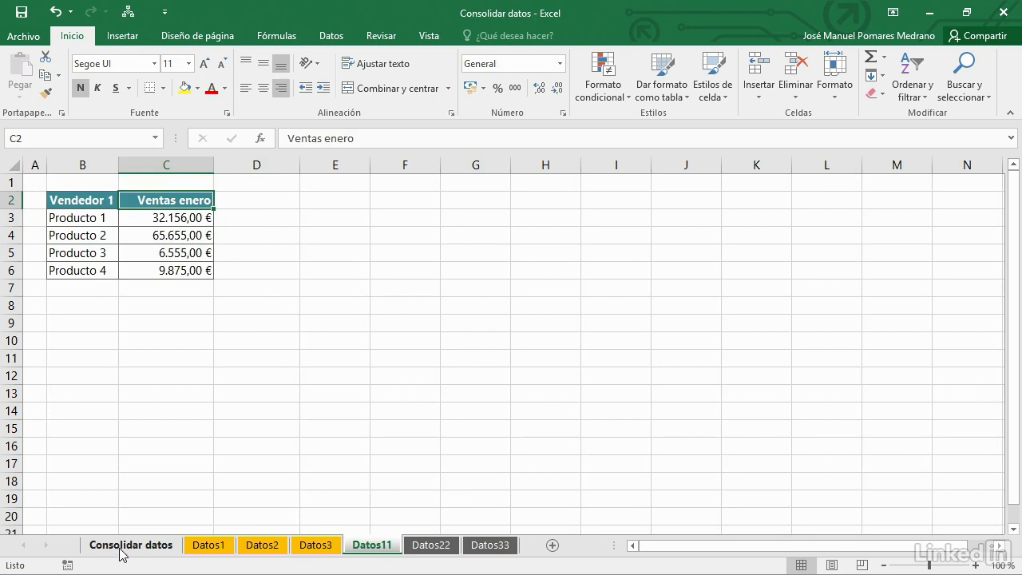
{"action": "left_click", "coordinate": [88, 549]}
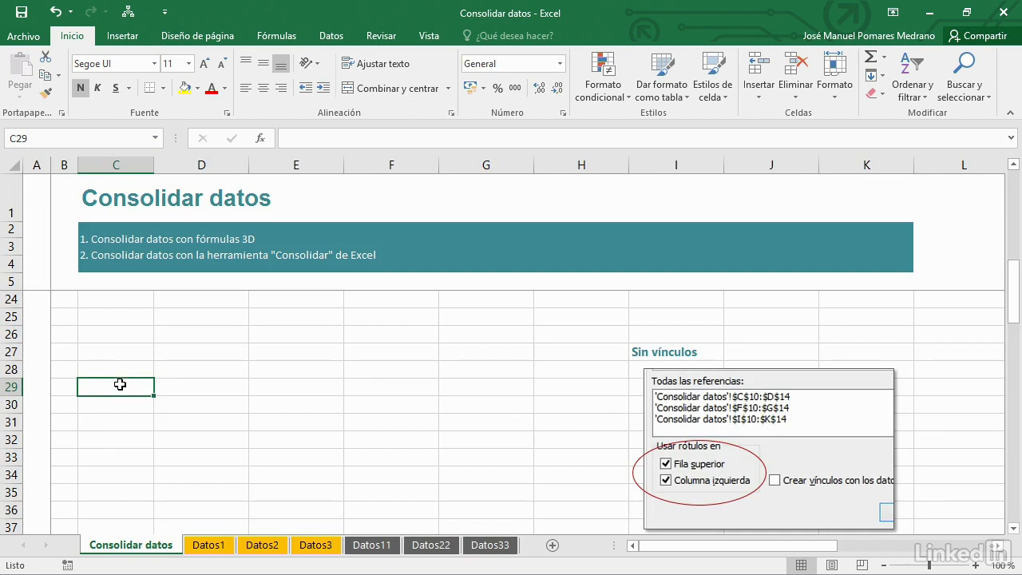
- Open the Consolidar tool for cell C29 and set its reference to range B2:C6 on sheet Datos11
{"action": "left_click", "coordinate": [331, 36]}
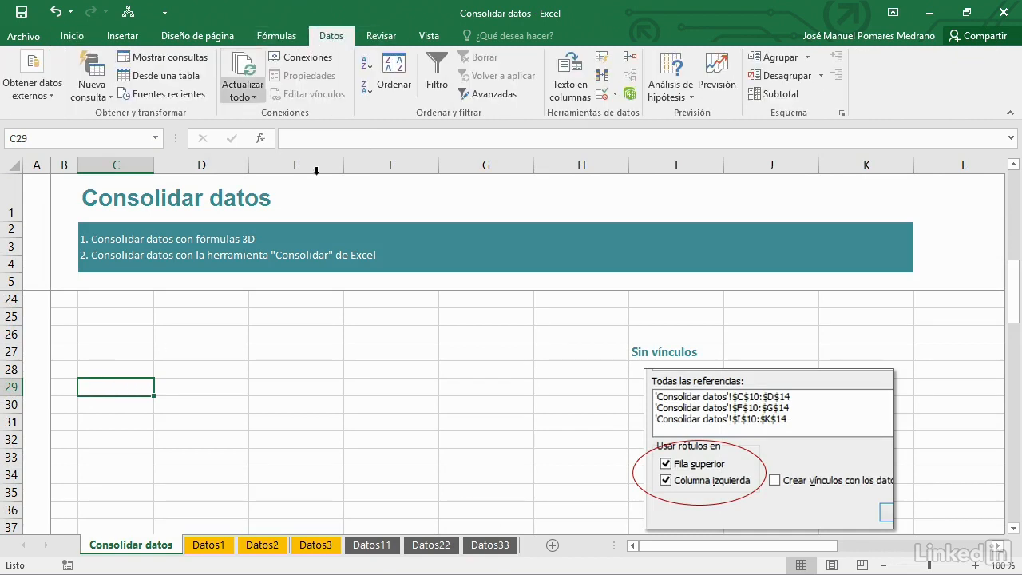
{"action": "left_click", "coordinate": [631, 57]}
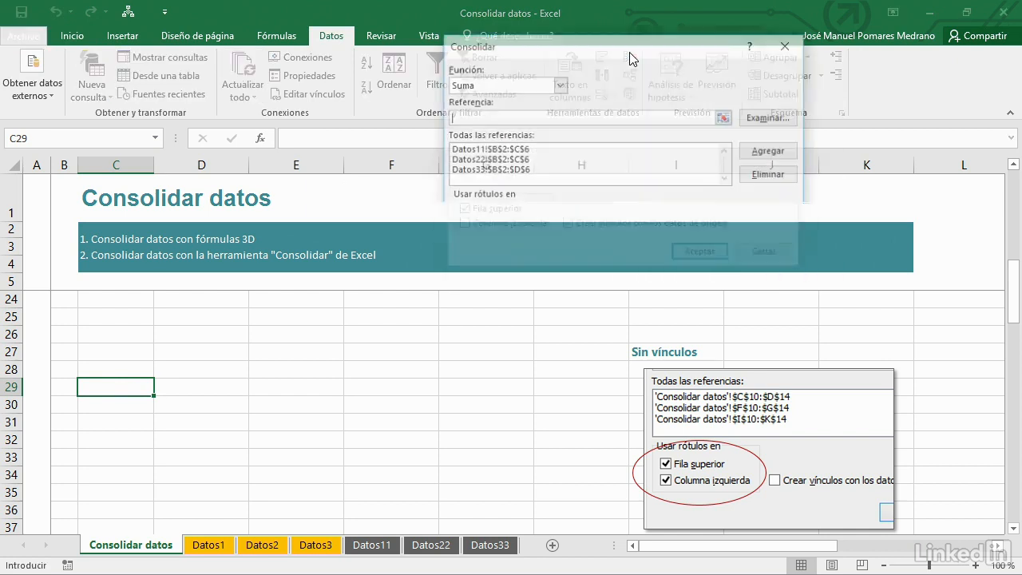
{"action": "left_click_drag", "start_coordinate": [591, 49], "coordinate": [404, 43]}
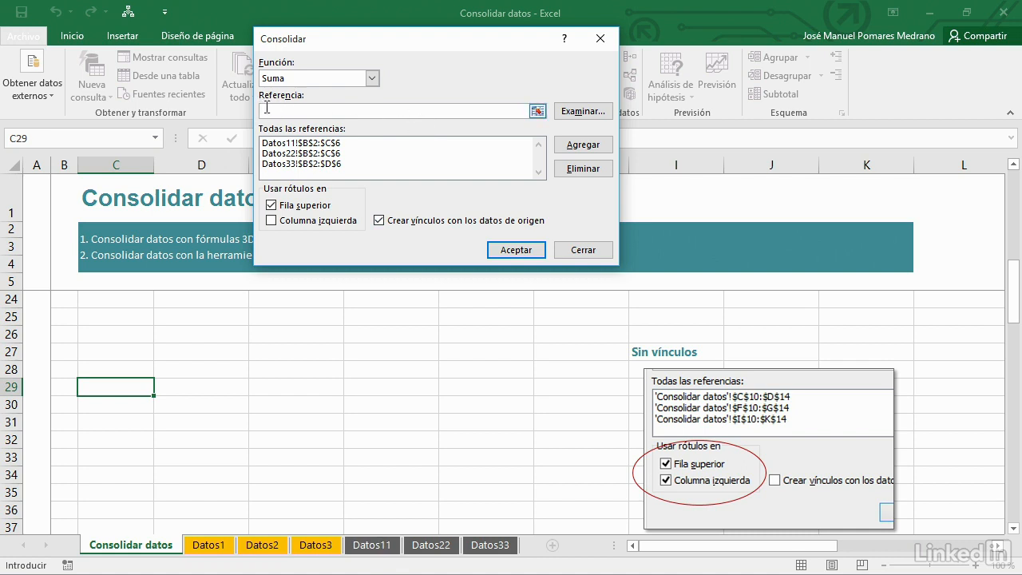
{"action": "left_click", "coordinate": [538, 113]}
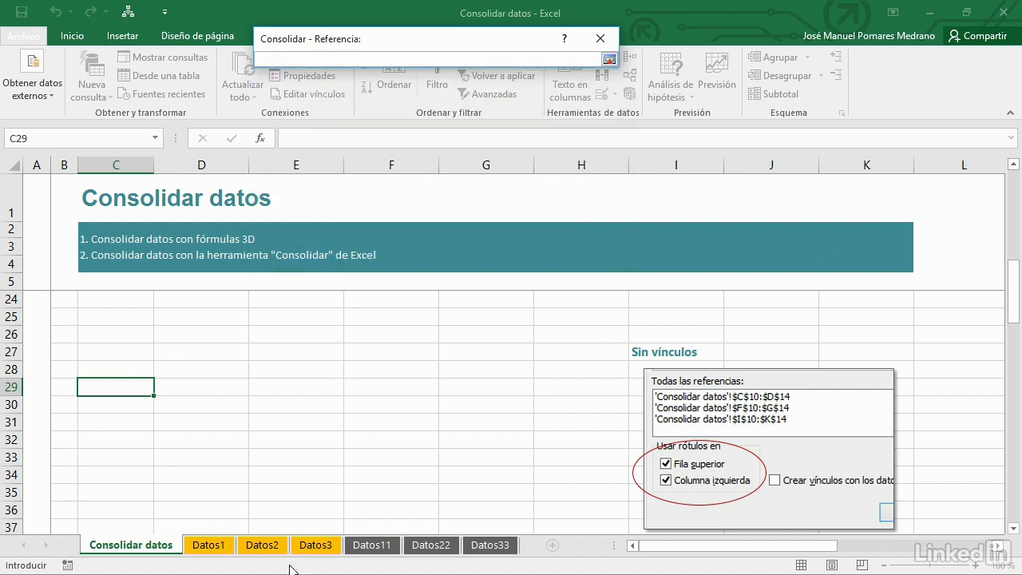
{"action": "left_click", "coordinate": [369, 546]}
{"action": "left_click", "coordinate": [54, 199]}
{"action": "left_click_drag", "start_coordinate": [131, 230], "coordinate": [166, 270]}
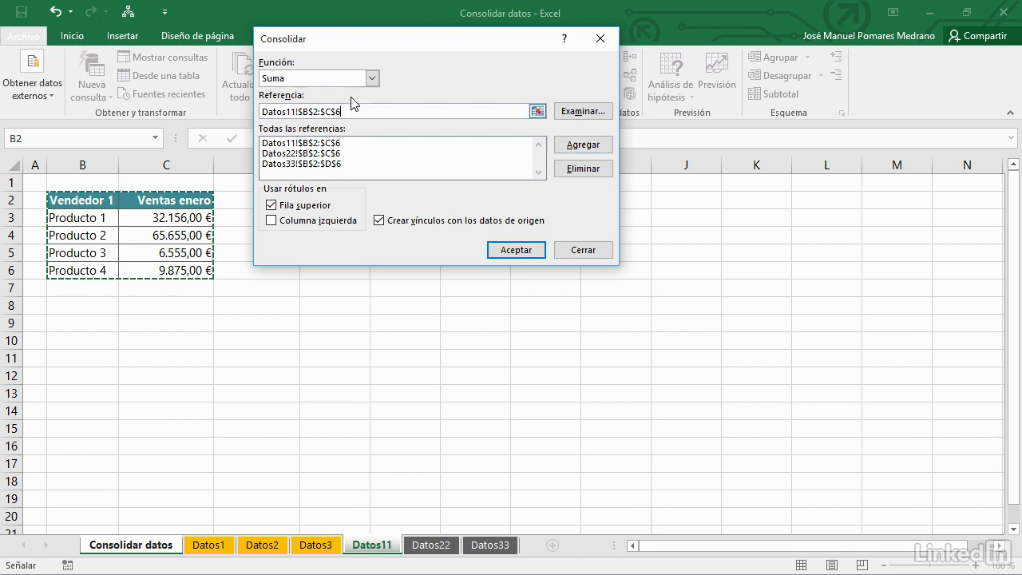
- Replace the Consolidar reference with range B2:C6 on sheet Datos22
{"action": "left_click", "coordinate": [273, 143]}
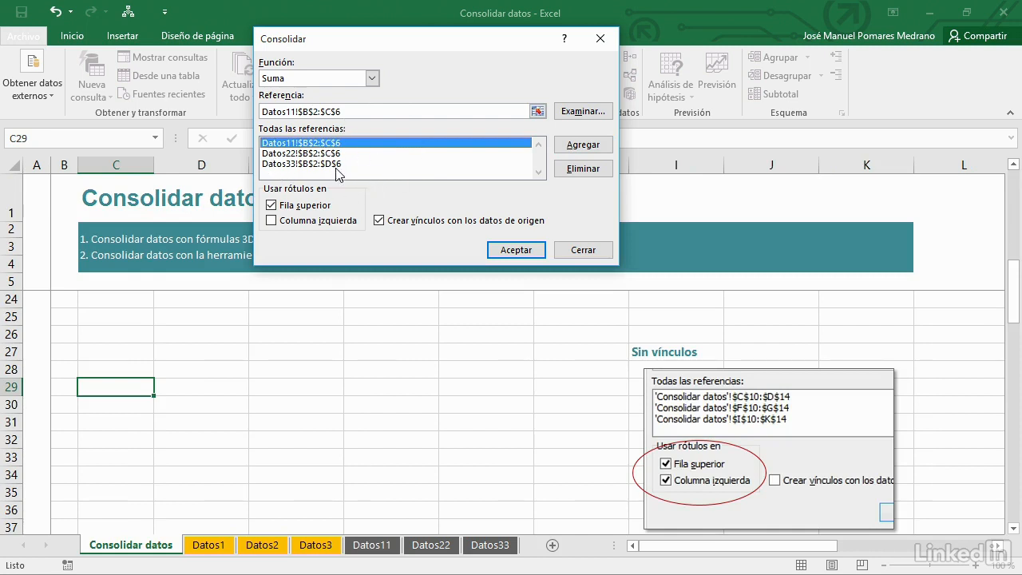
{"action": "left_click", "coordinate": [375, 111]}
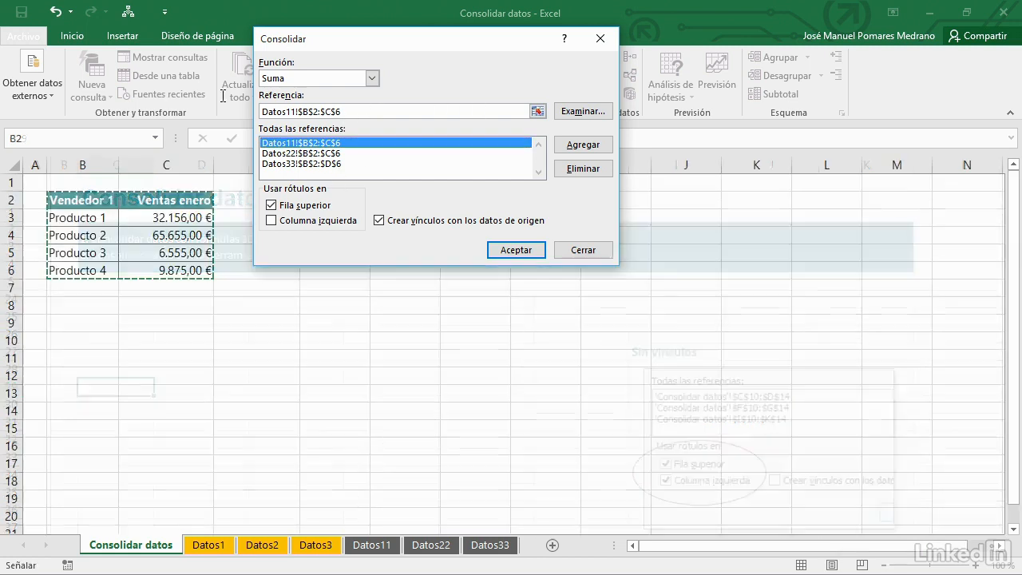
{"action": "key", "text": "Delete"}
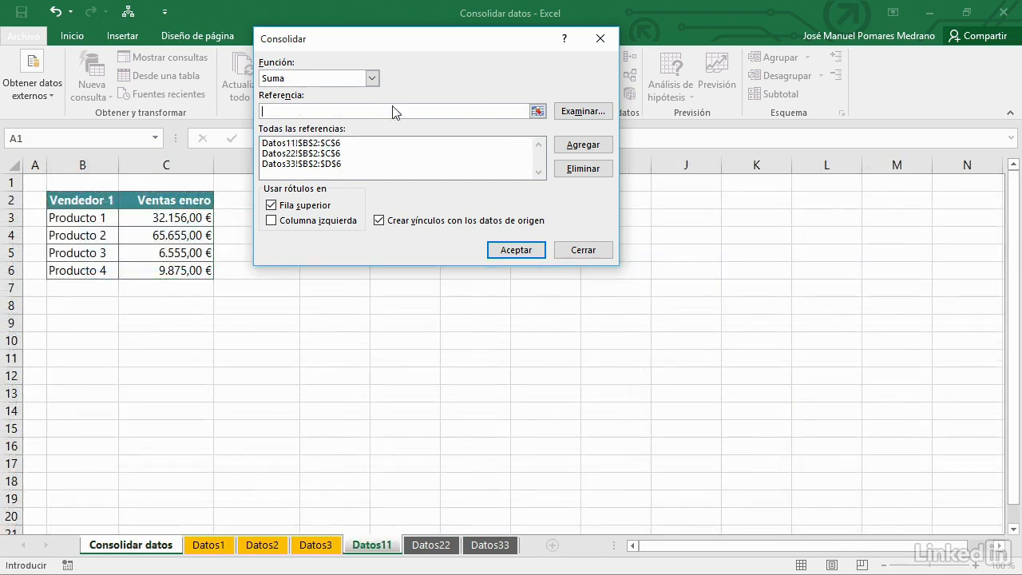
{"action": "left_click", "coordinate": [538, 111]}
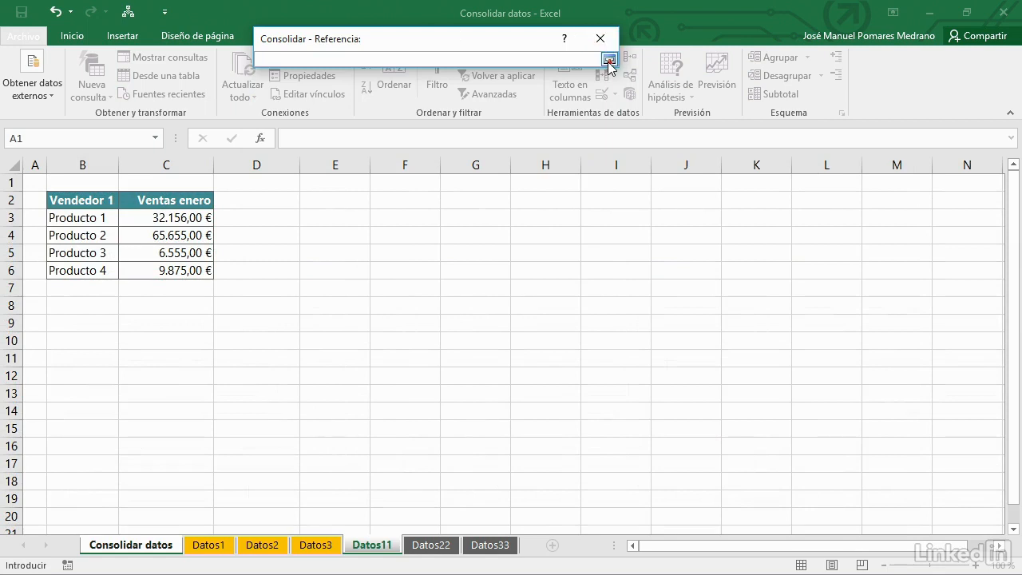
{"action": "left_click", "coordinate": [431, 546]}
{"action": "left_click_drag", "start_coordinate": [65, 199], "coordinate": [132, 234]}
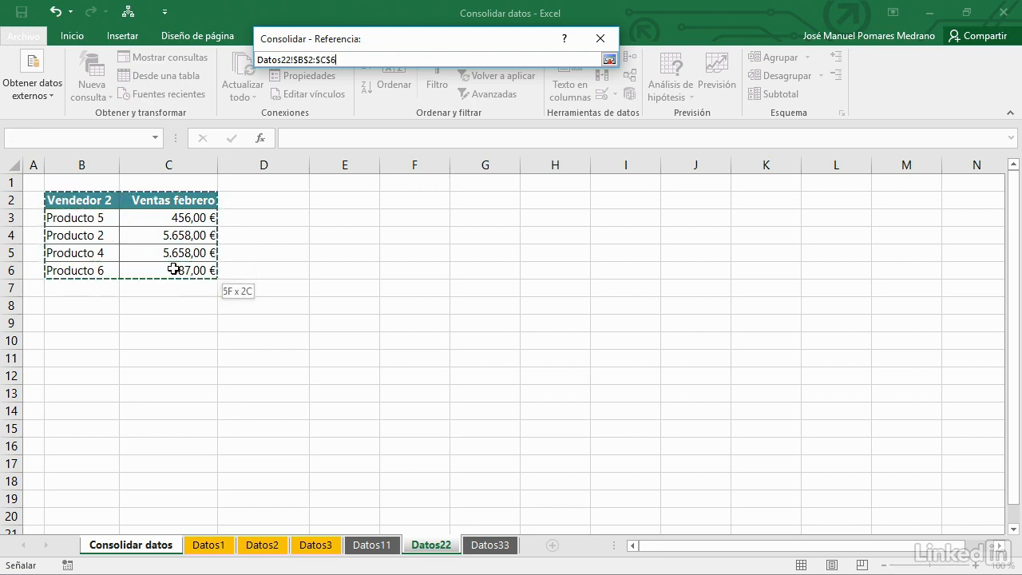
{"action": "key", "text": "Return"}
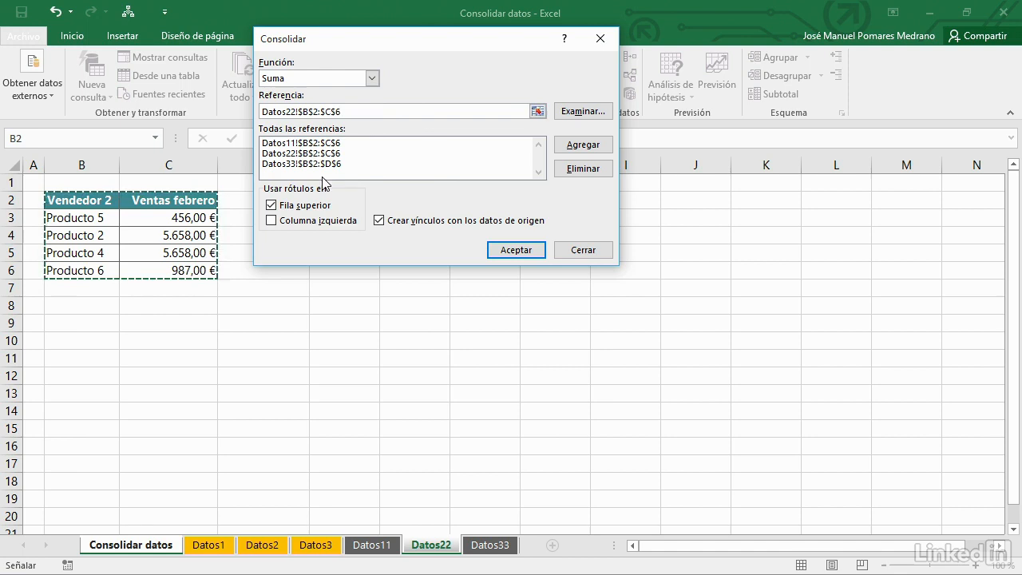
- Turn on Columna izquierda labels, turn off Crear vínculos con los datos de origen, and run the consolidation into C29
{"action": "left_click", "coordinate": [271, 220]}
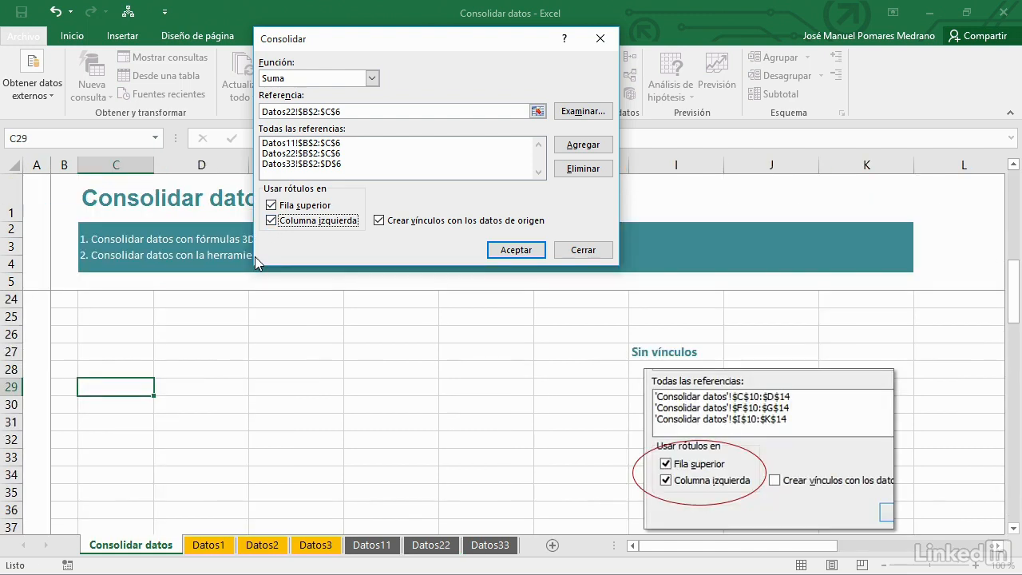
{"action": "left_click", "coordinate": [379, 222]}
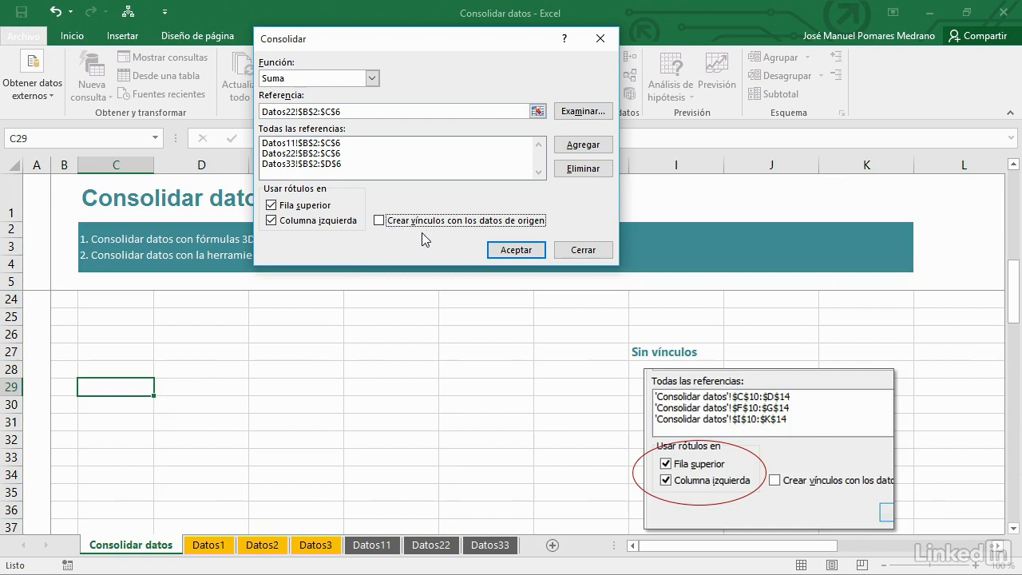
{"action": "left_click", "coordinate": [503, 251]}
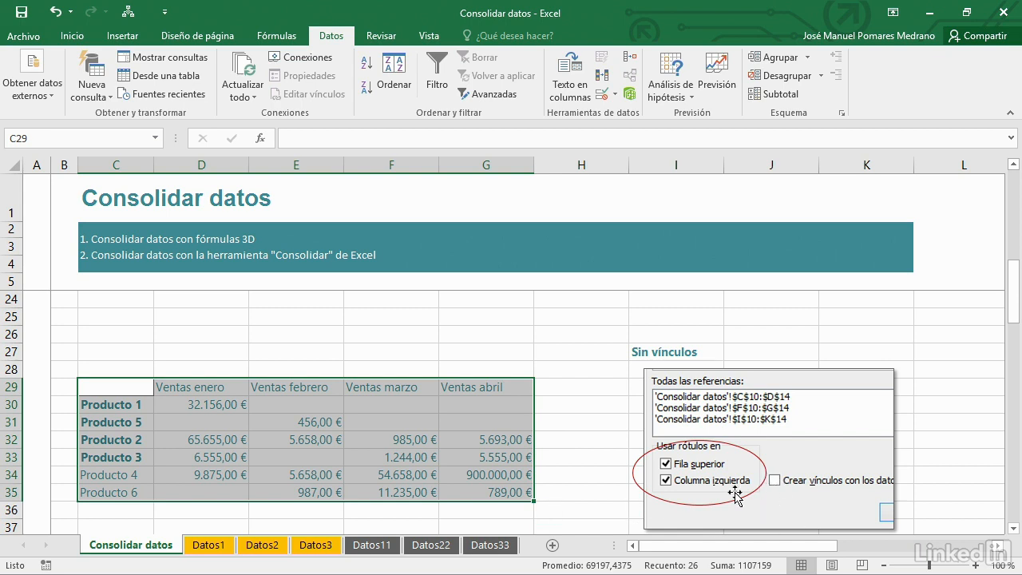
- Consolidate the same three references into cell C41 with Crear vínculos con los datos de origen turned on
{"action": "scroll", "coordinate": [578, 457], "scroll_direction": "down", "scroll_amount": 5}
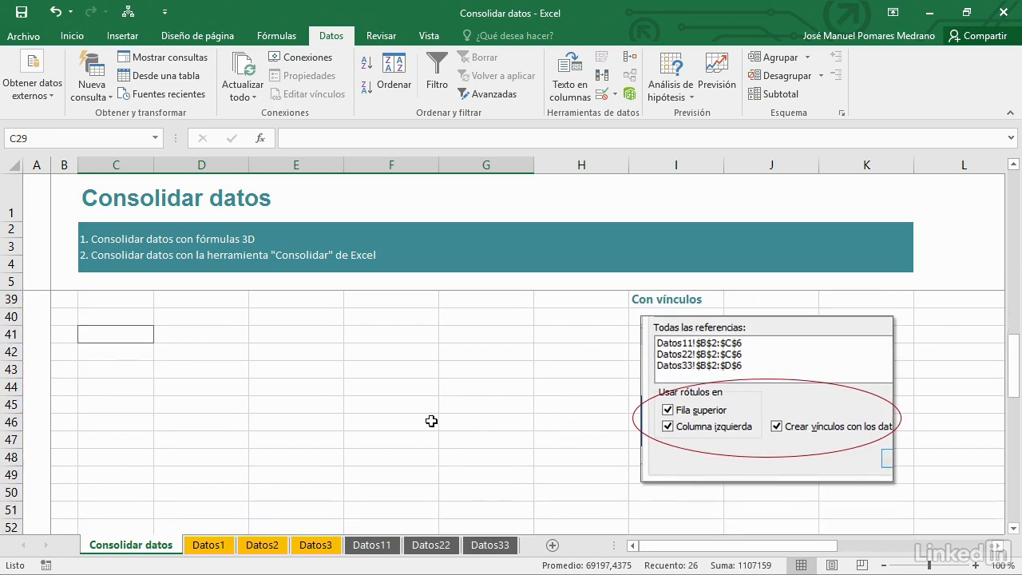
{"action": "left_click", "coordinate": [130, 336]}
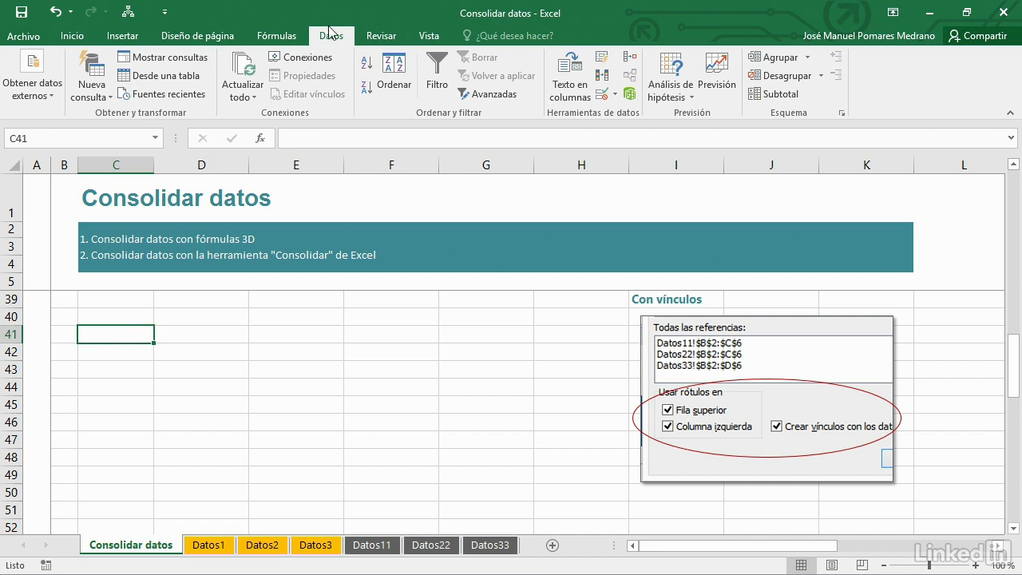
{"action": "left_click", "coordinate": [630, 58]}
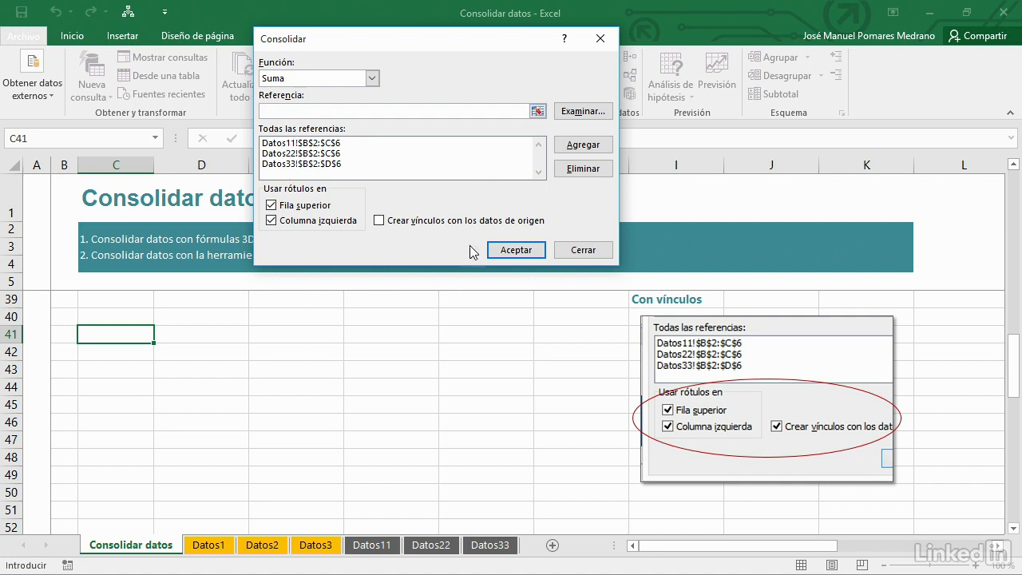
{"action": "left_click", "coordinate": [379, 221]}
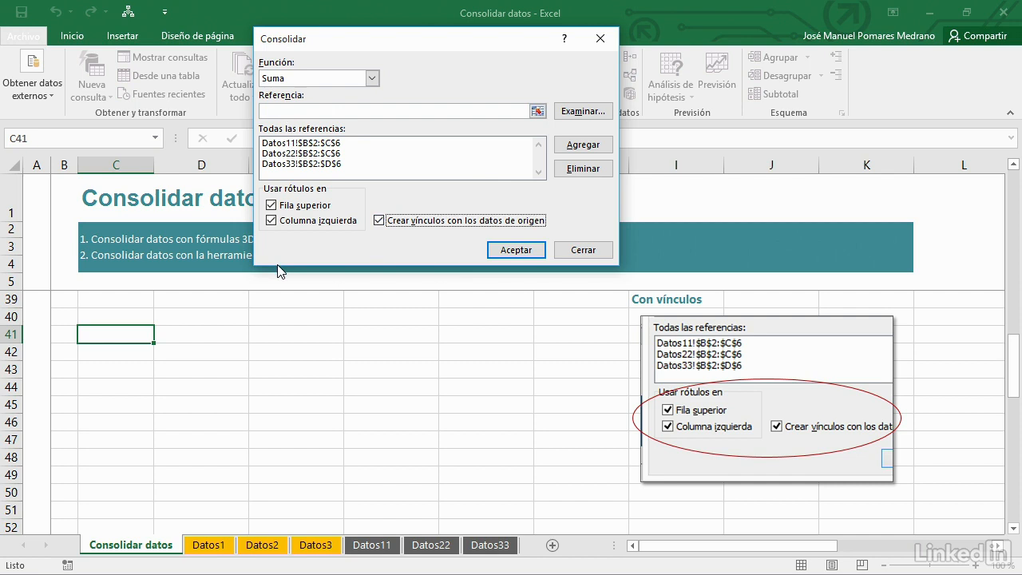
{"action": "left_click", "coordinate": [525, 251]}
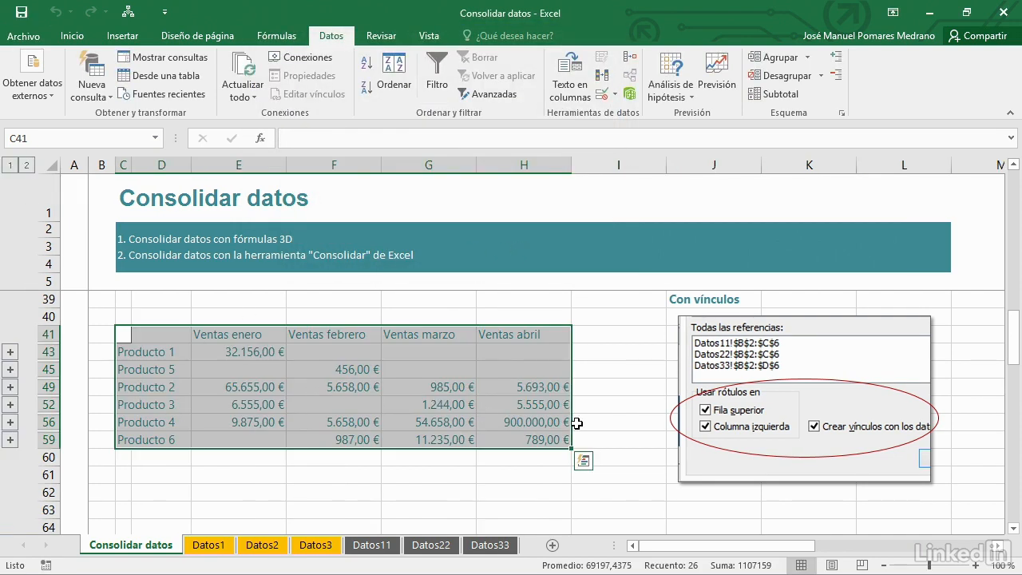
- Compare the unlinked and linked consolidated tables, and inspect the linked table's Ventas febrero formula for Producto 5
{"action": "scroll", "coordinate": [603, 419], "scroll_direction": "up", "scroll_amount": 5}
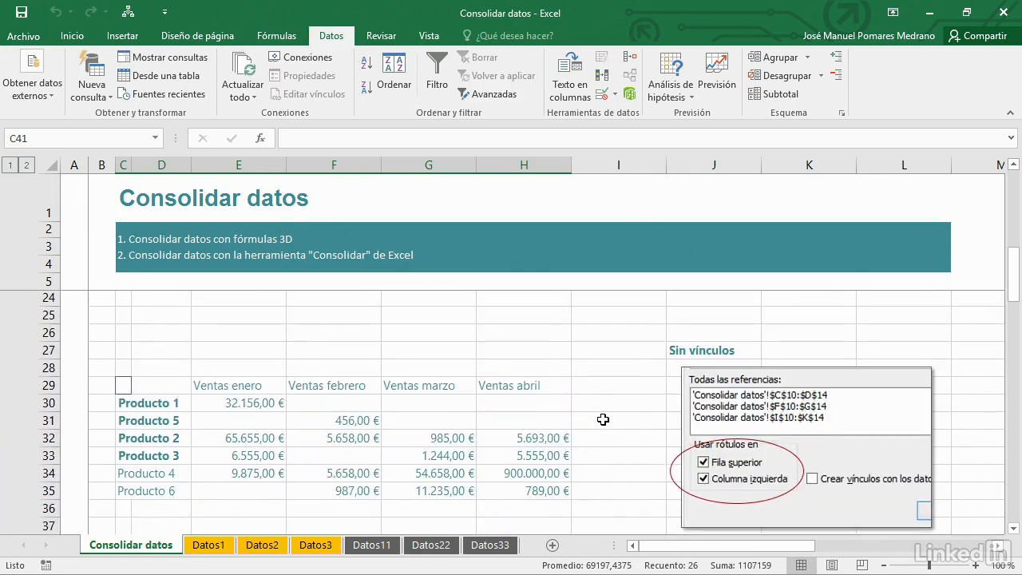
{"action": "scroll", "coordinate": [603, 419], "scroll_direction": "down", "scroll_amount": 5}
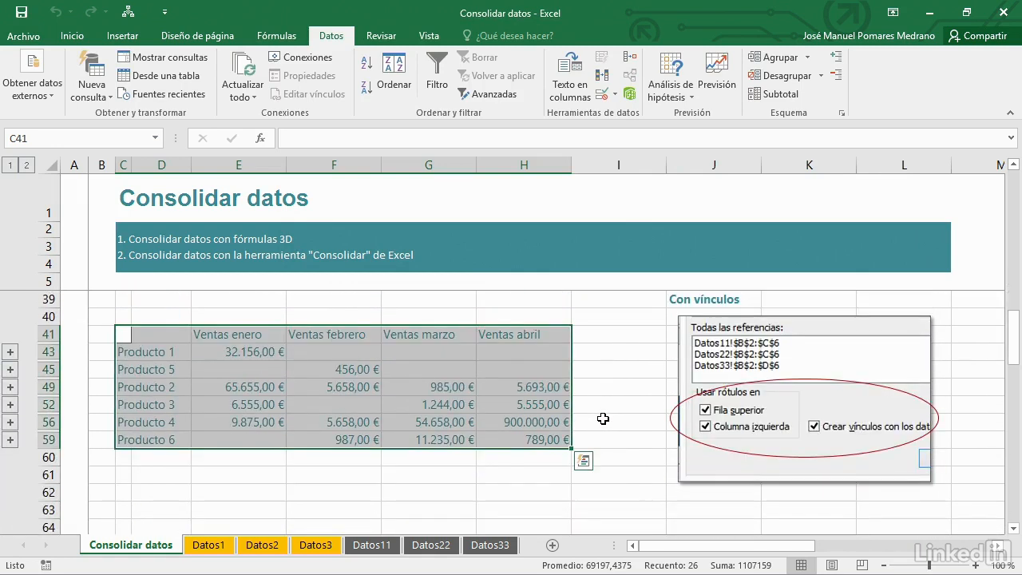
{"action": "left_click", "coordinate": [320, 371]}
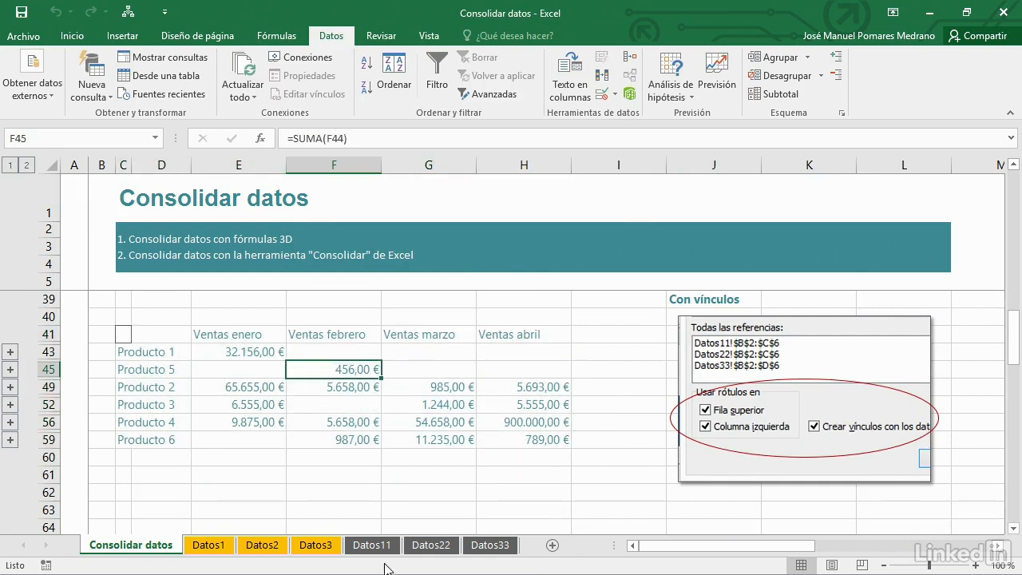
- Set Producto 2's Ventas marzo value on sheet Datos33 to 99999999 and autofit column C's width
{"action": "left_click", "coordinate": [501, 553]}
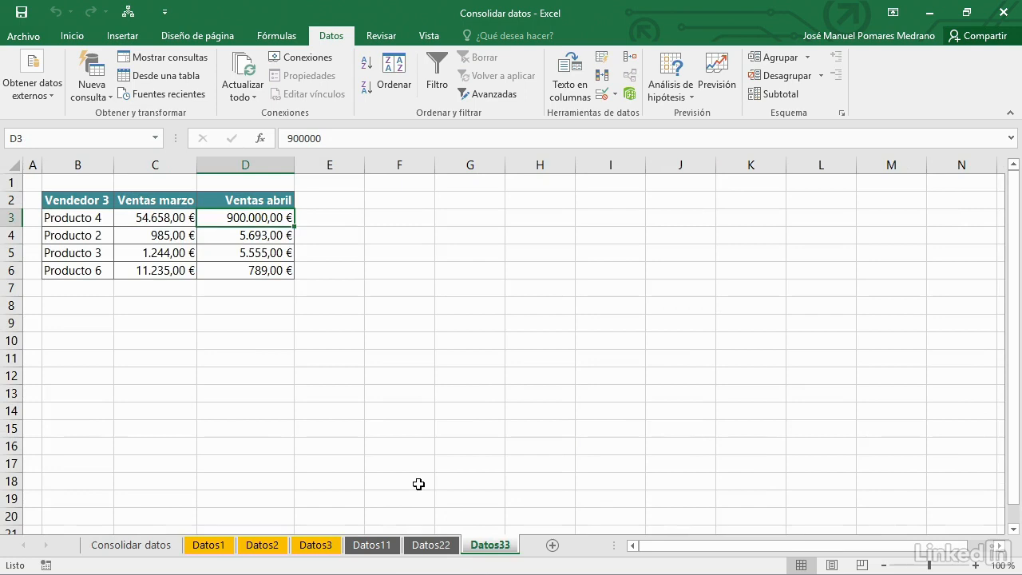
{"action": "left_click", "coordinate": [151, 229]}
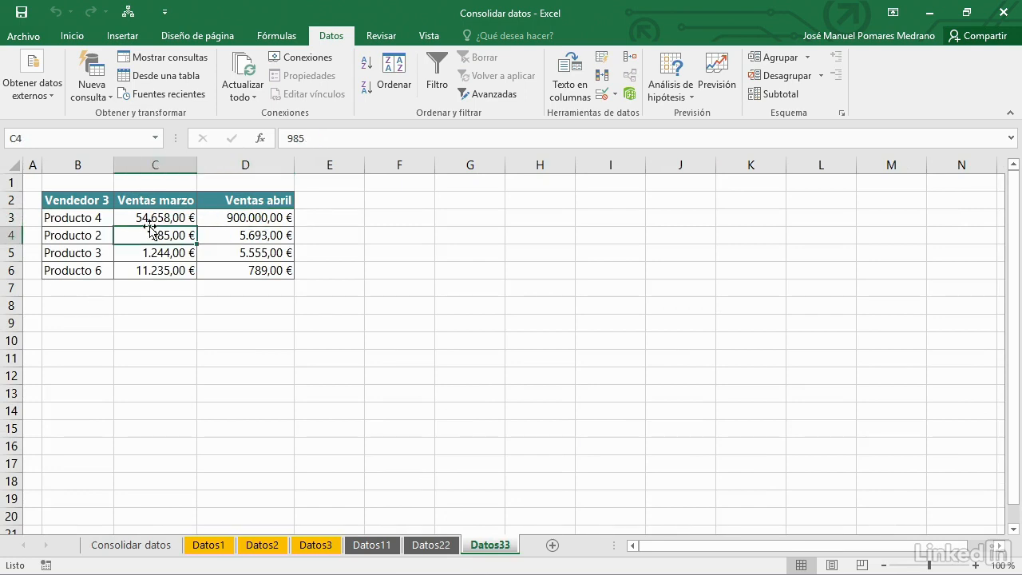
{"action": "type", "text": "99999999"}
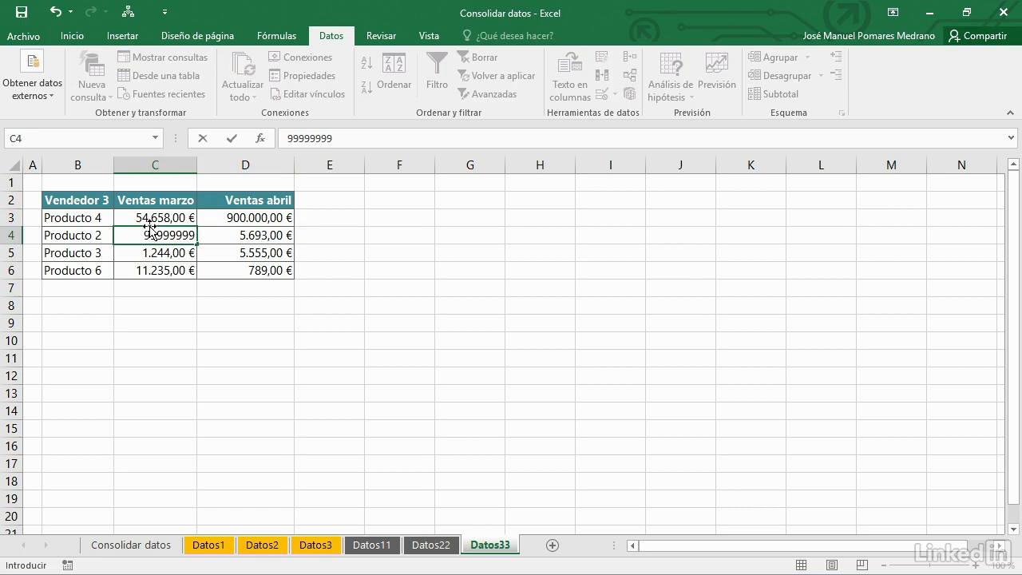
{"action": "key", "text": "Return"}
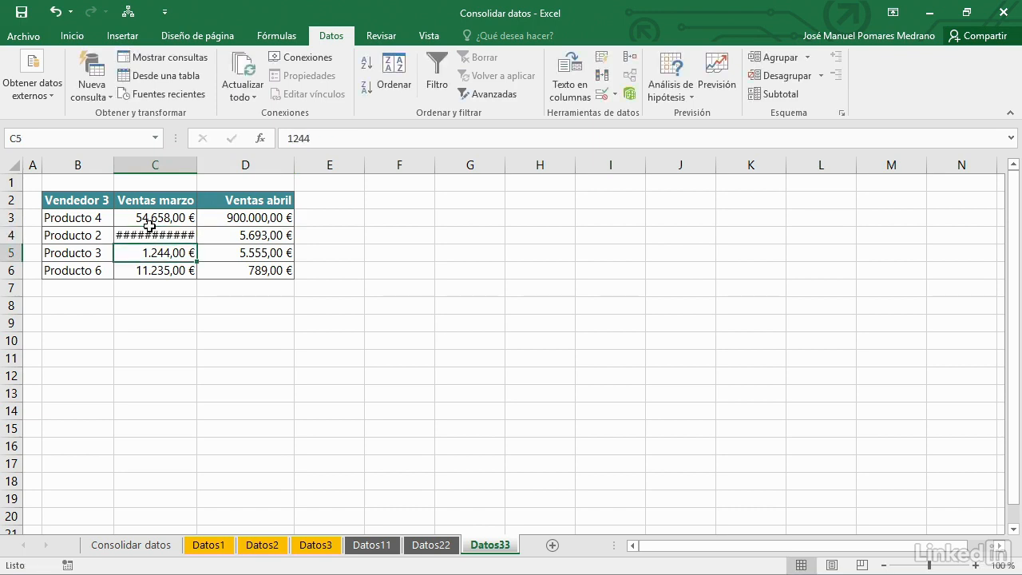
{"action": "double_click", "coordinate": [196, 165]}
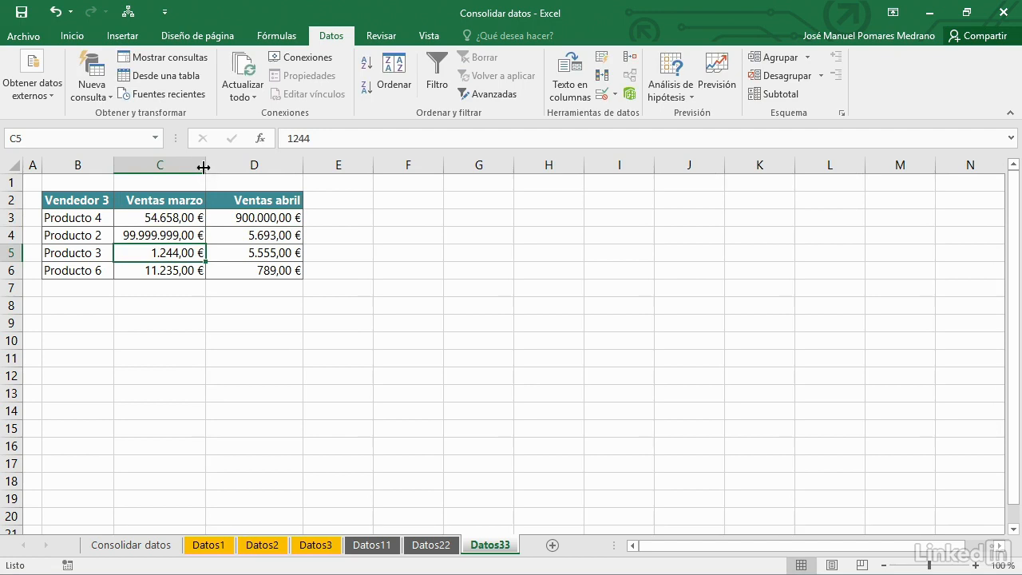
- Check Producto 2's Ventas marzo on the Consolidar datos sheet, comparing the linked table's cell G49 with the unlinked table
{"action": "left_click", "coordinate": [132, 546]}
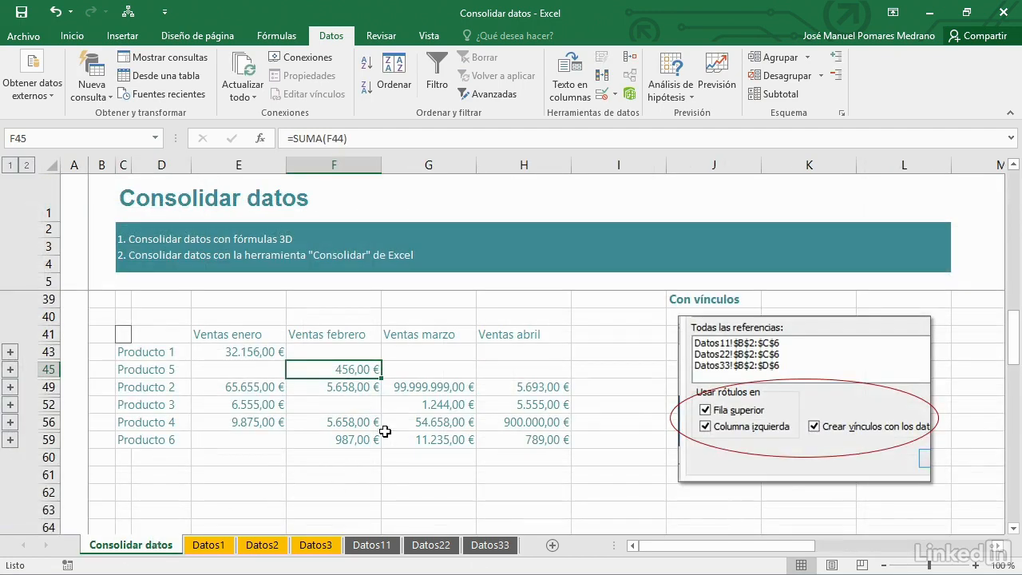
{"action": "left_click", "coordinate": [438, 389]}
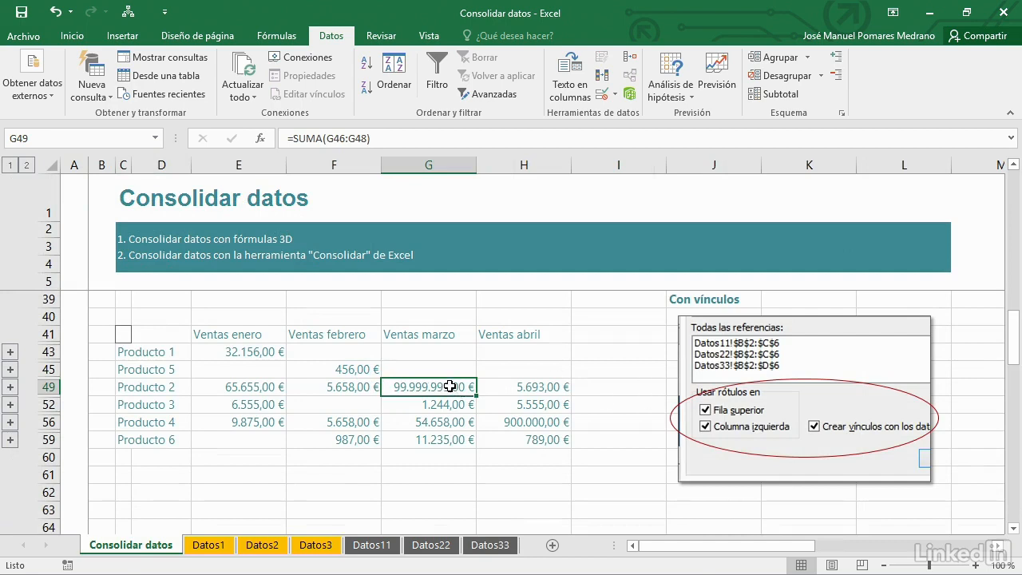
{"action": "scroll", "coordinate": [449, 385], "scroll_direction": "up", "scroll_amount": 4}
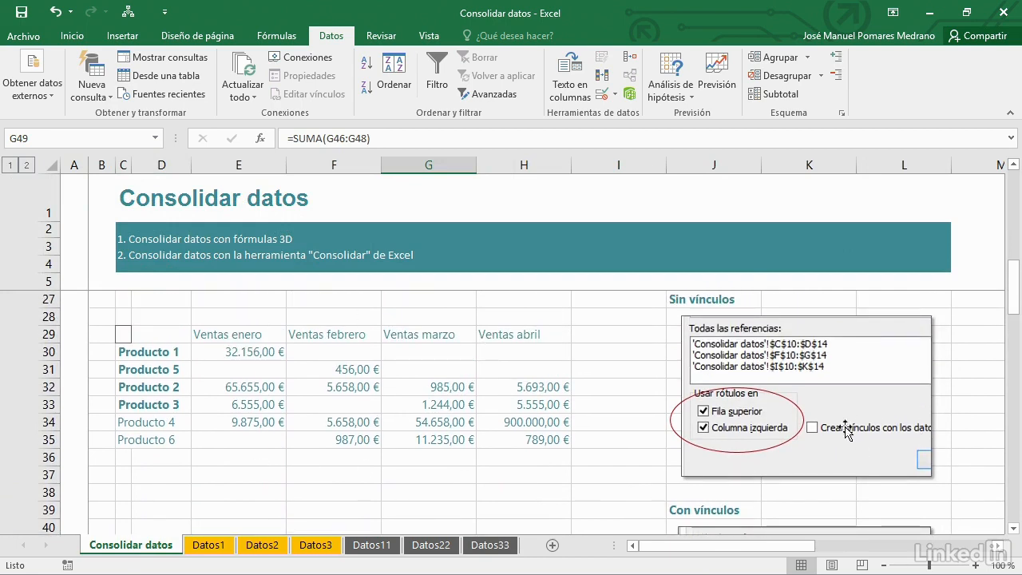
{"action": "scroll", "coordinate": [429, 391], "scroll_direction": "down", "scroll_amount": 4}
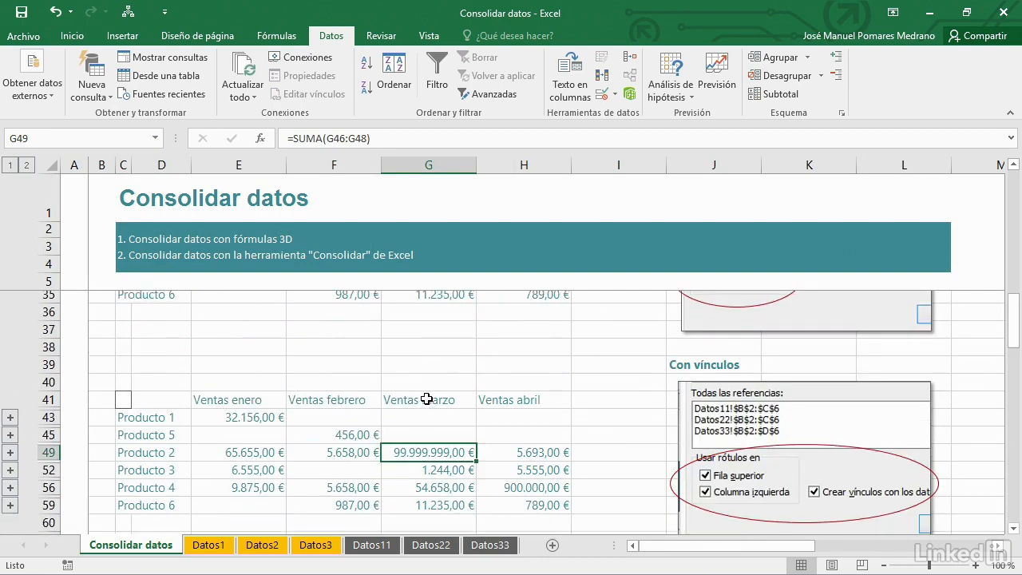